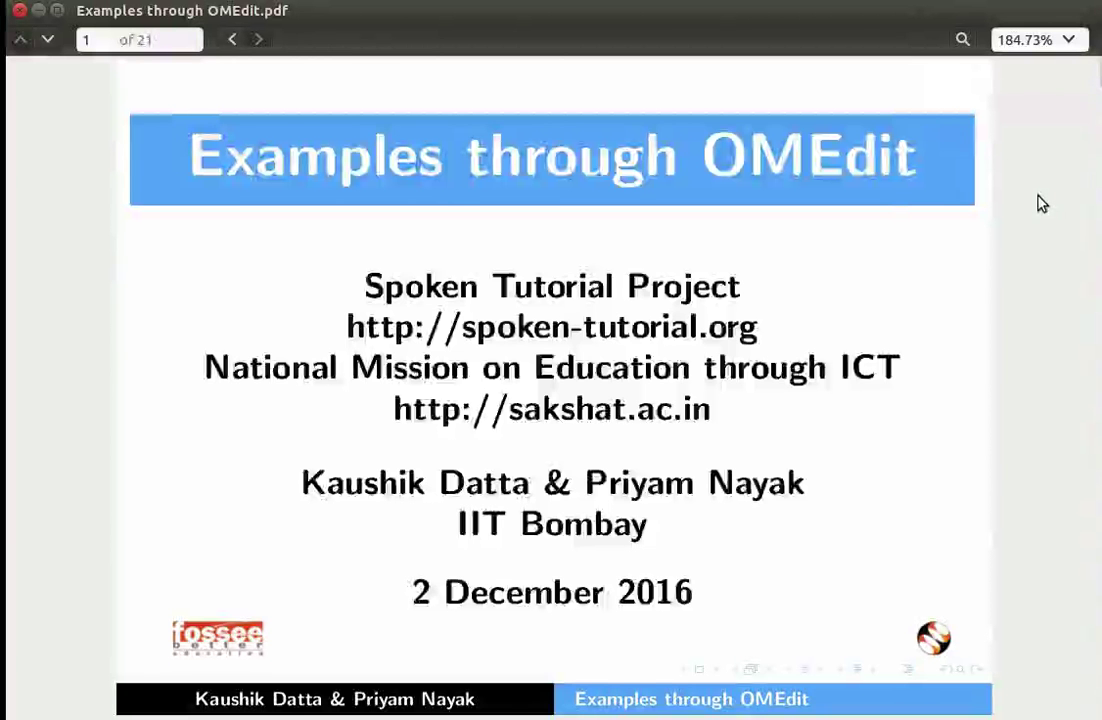
{"action": "key", "text": "Page_Down"}
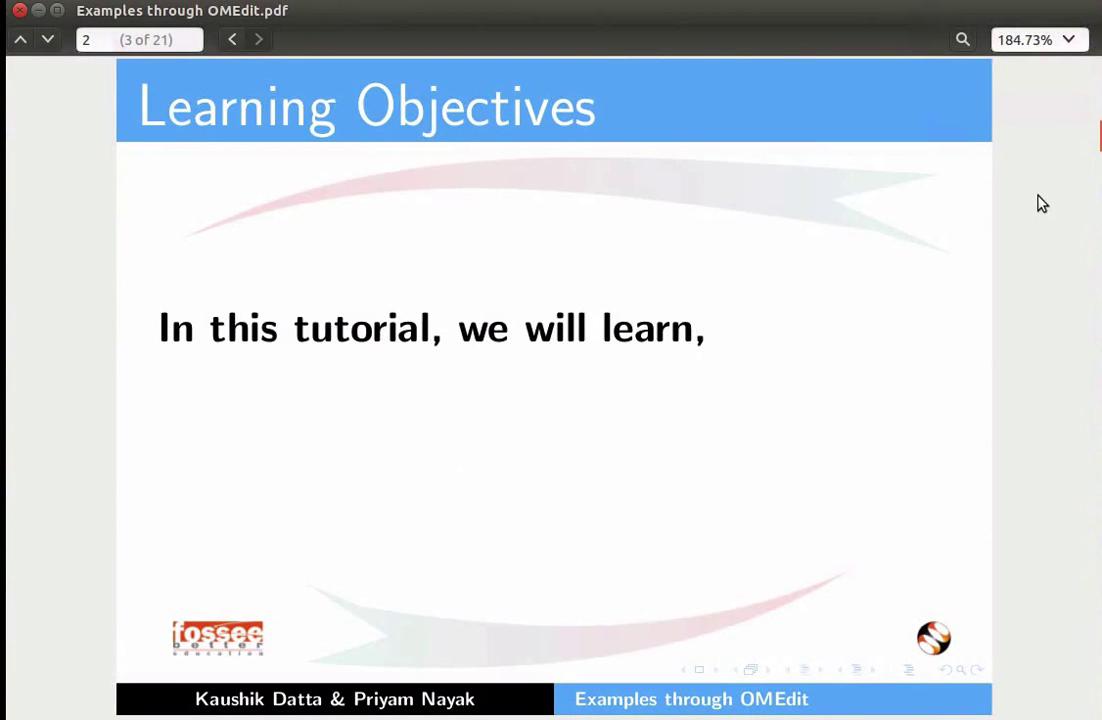
{"action": "key", "text": "Page_Down"}
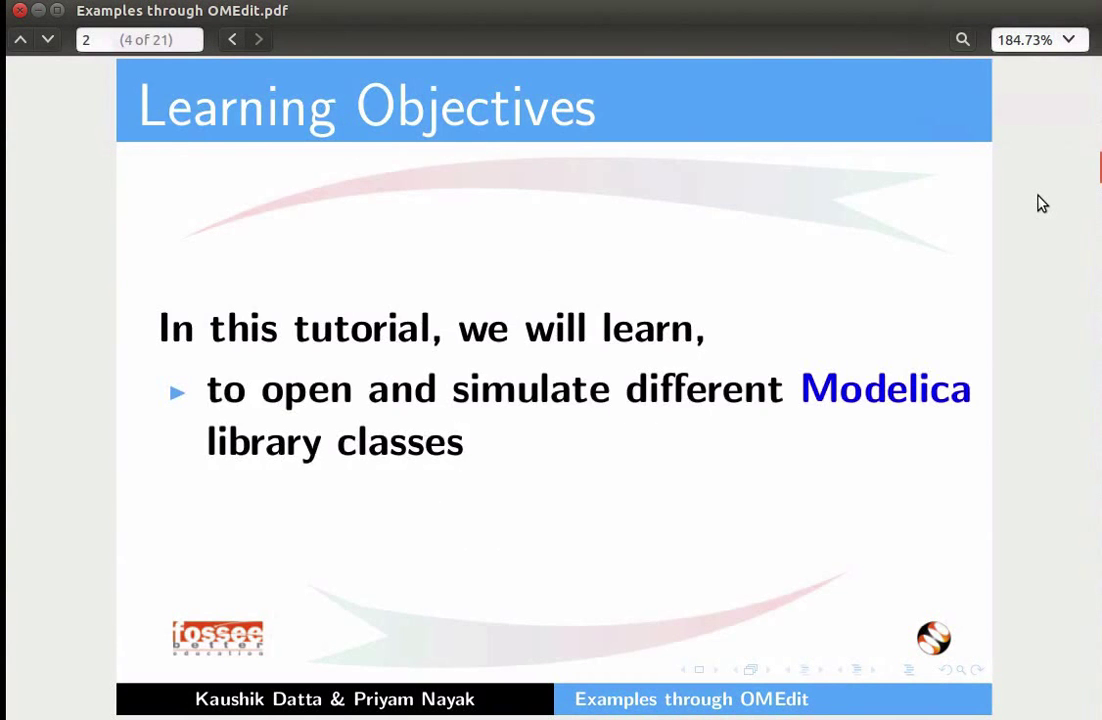
{"action": "key", "text": "Page_Down"}
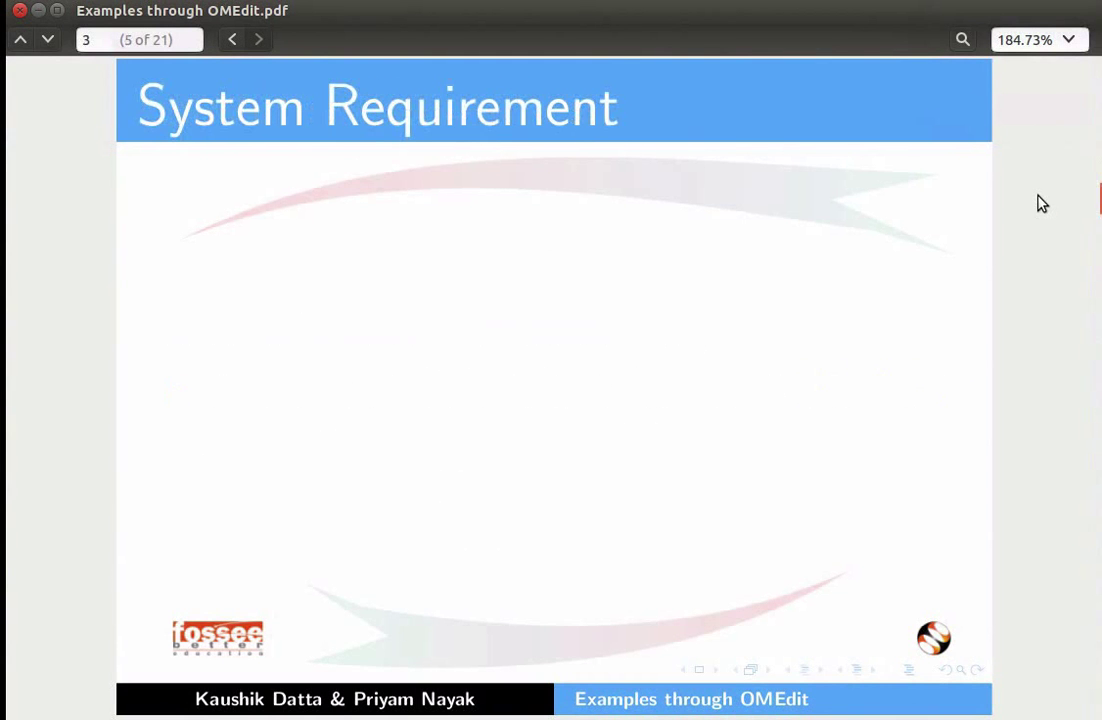
{"action": "key", "text": "Page_Down"}
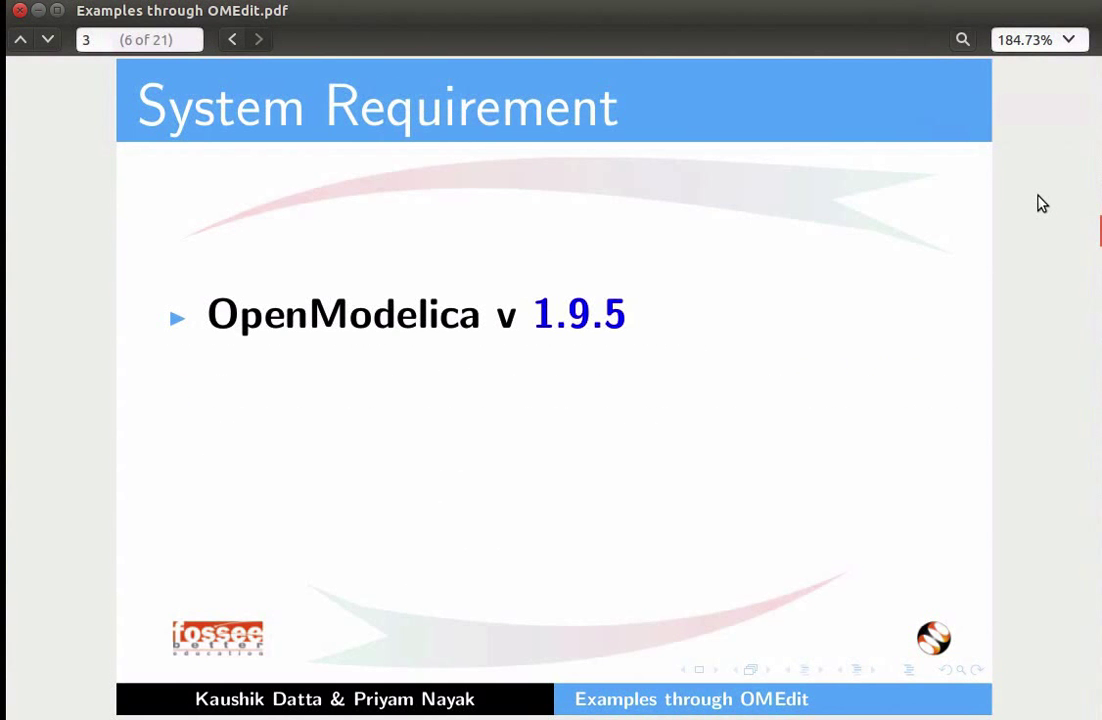
{"action": "key", "text": "Page_Down"}
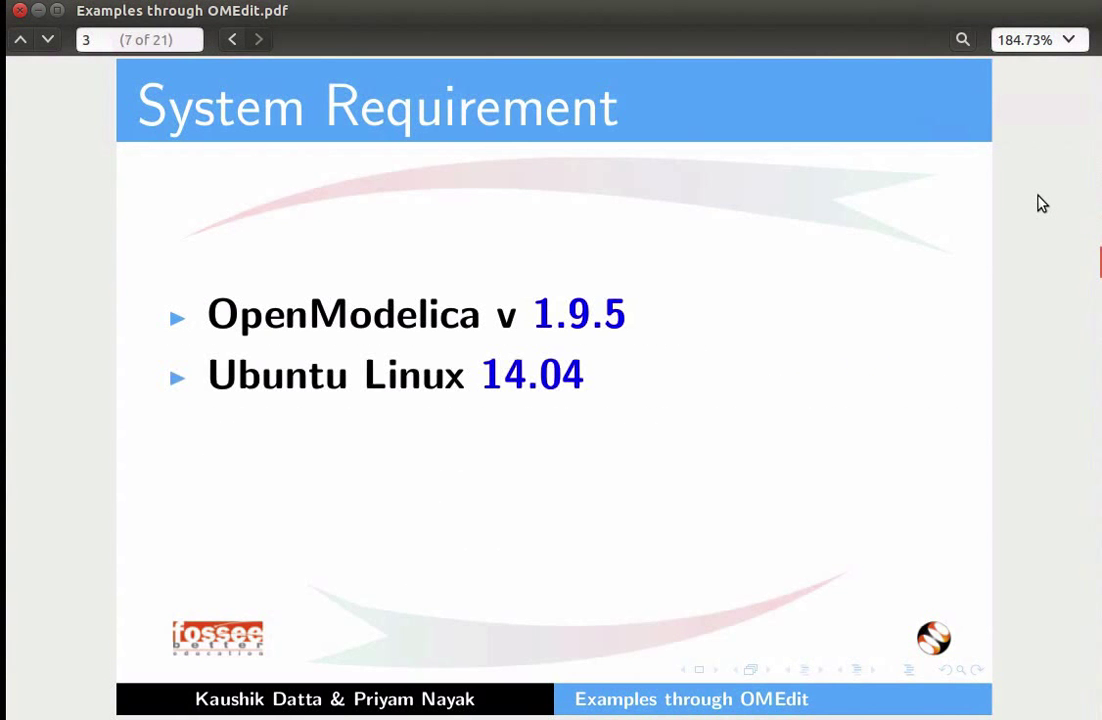
{"action": "key", "text": "Page_Down"}
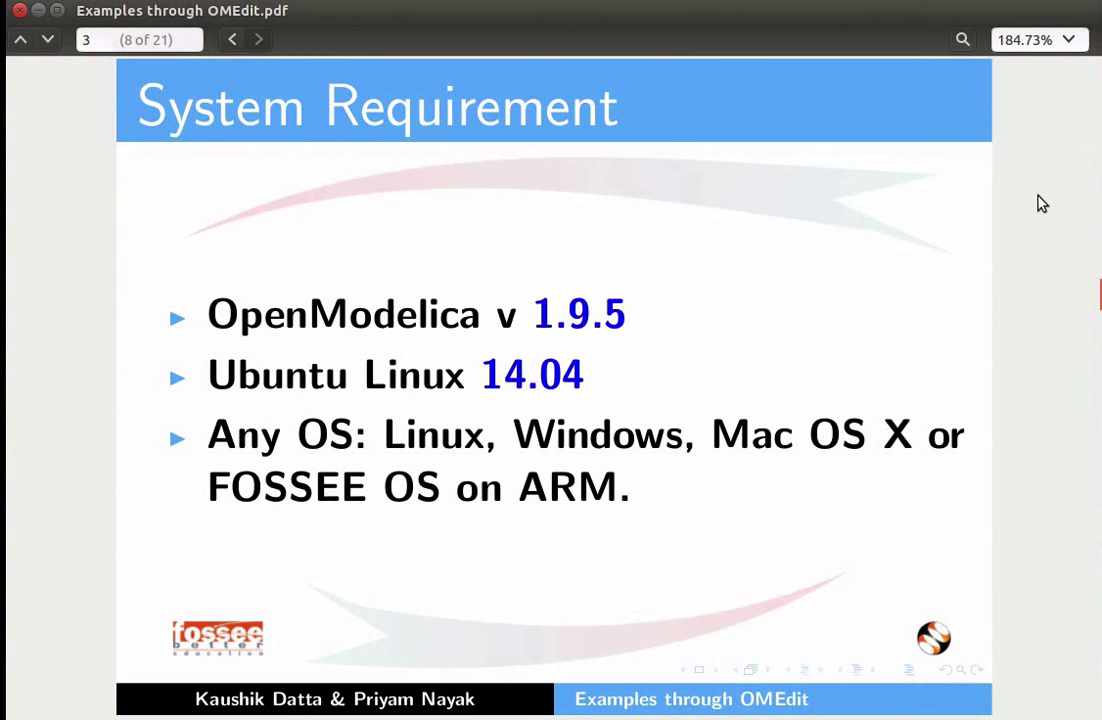
{"action": "key", "text": "Page_Down"}
{"action": "key", "text": "Page_Down"}
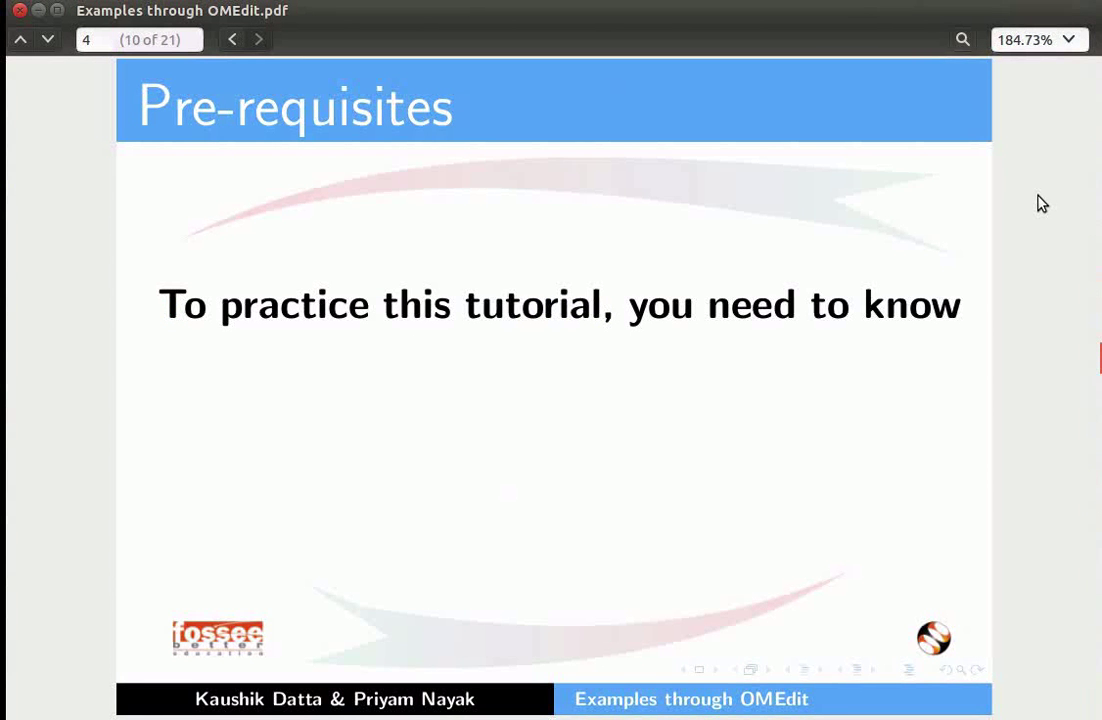
{"action": "key", "text": "Page_Down"}
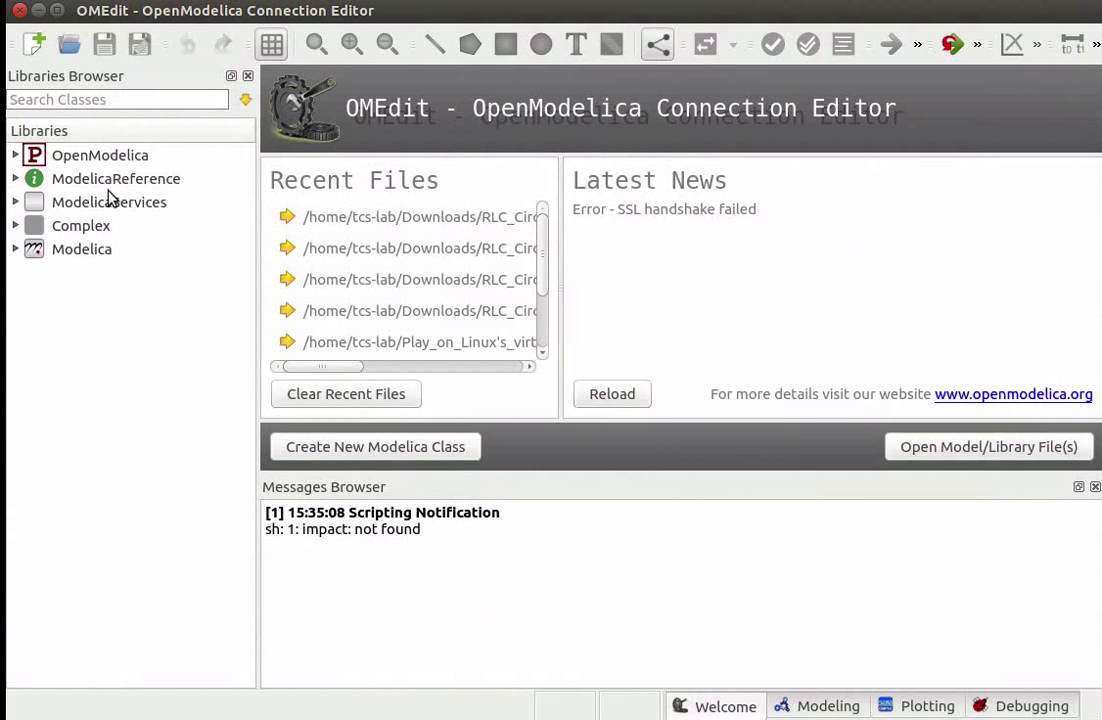
Step: Open the Rectifier example class from the Modelica library's Electrical, Analog, Examples package
{"action": "left_click", "coordinate": [14, 252]}
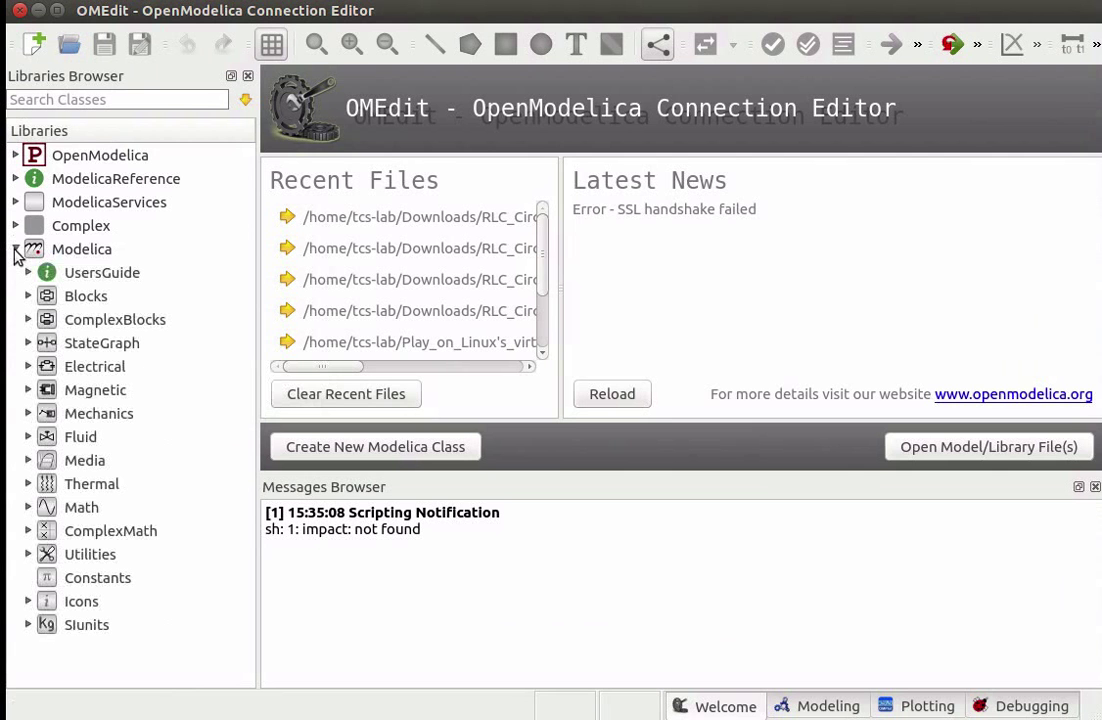
{"action": "left_click", "coordinate": [28, 367]}
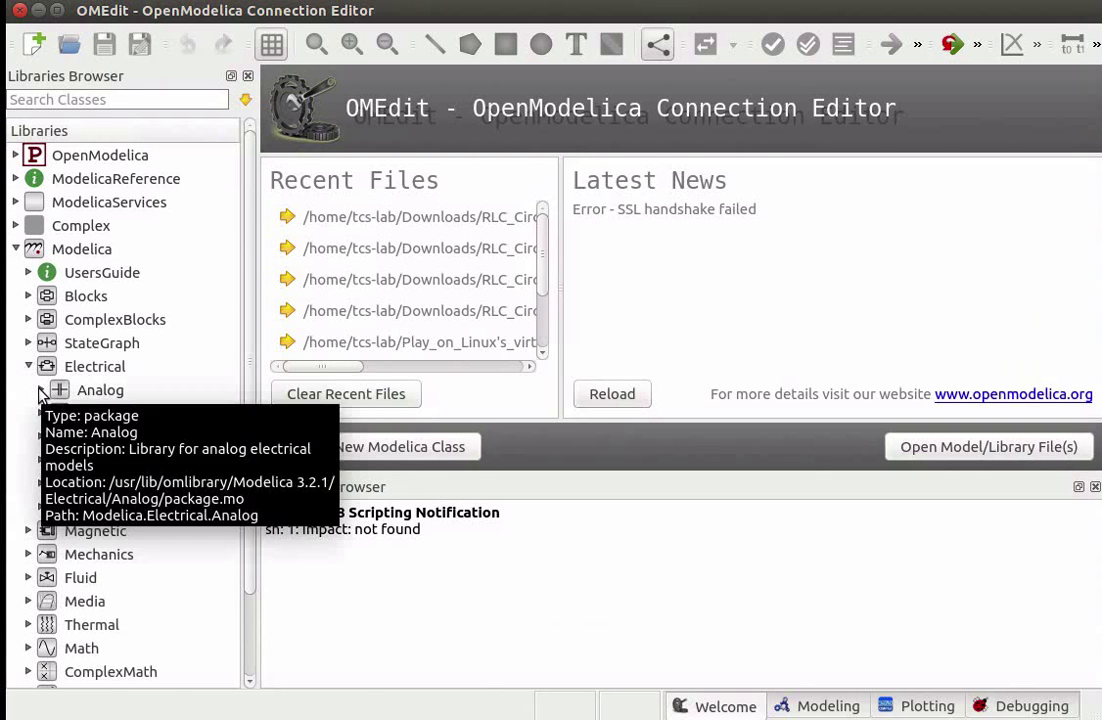
{"action": "left_click", "coordinate": [40, 391]}
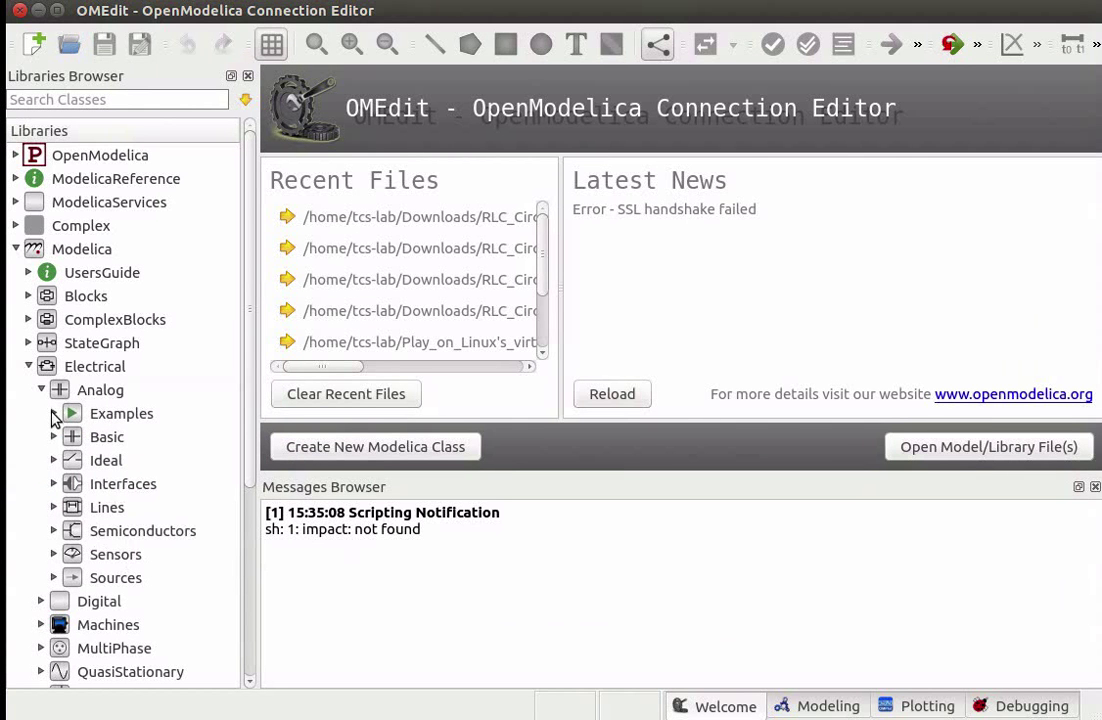
{"action": "left_click", "coordinate": [53, 414]}
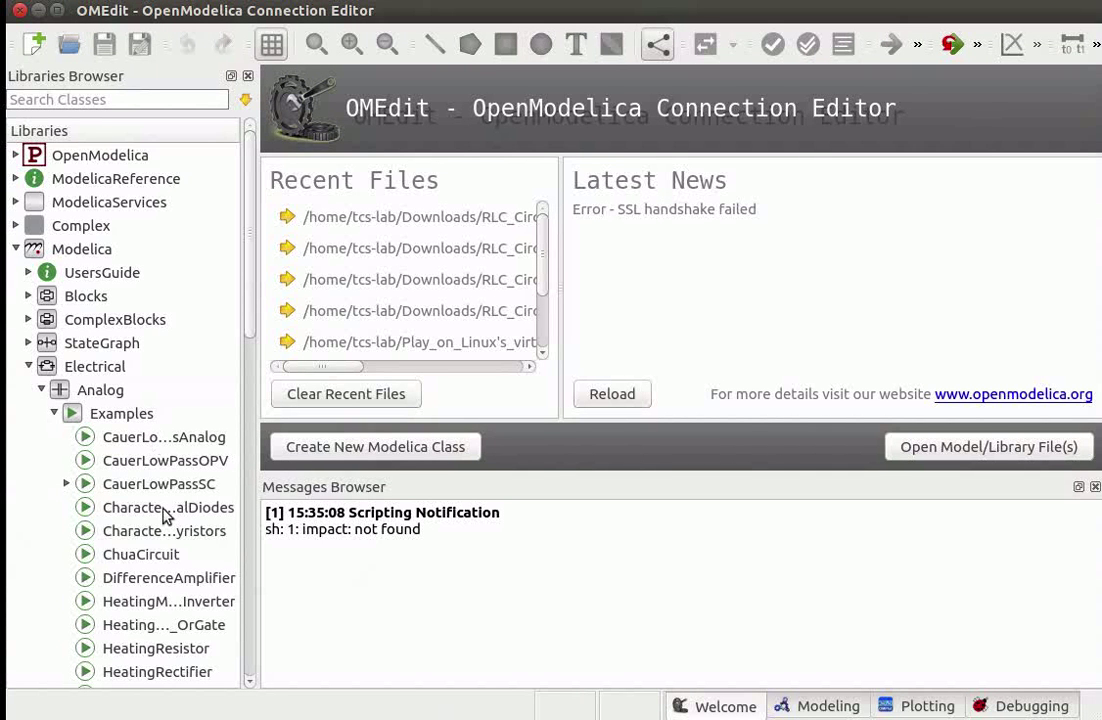
{"action": "scroll", "coordinate": [248, 381], "scroll_direction": "down", "scroll_amount": 3}
{"action": "scroll", "coordinate": [252, 393], "scroll_direction": "down", "scroll_amount": 1}
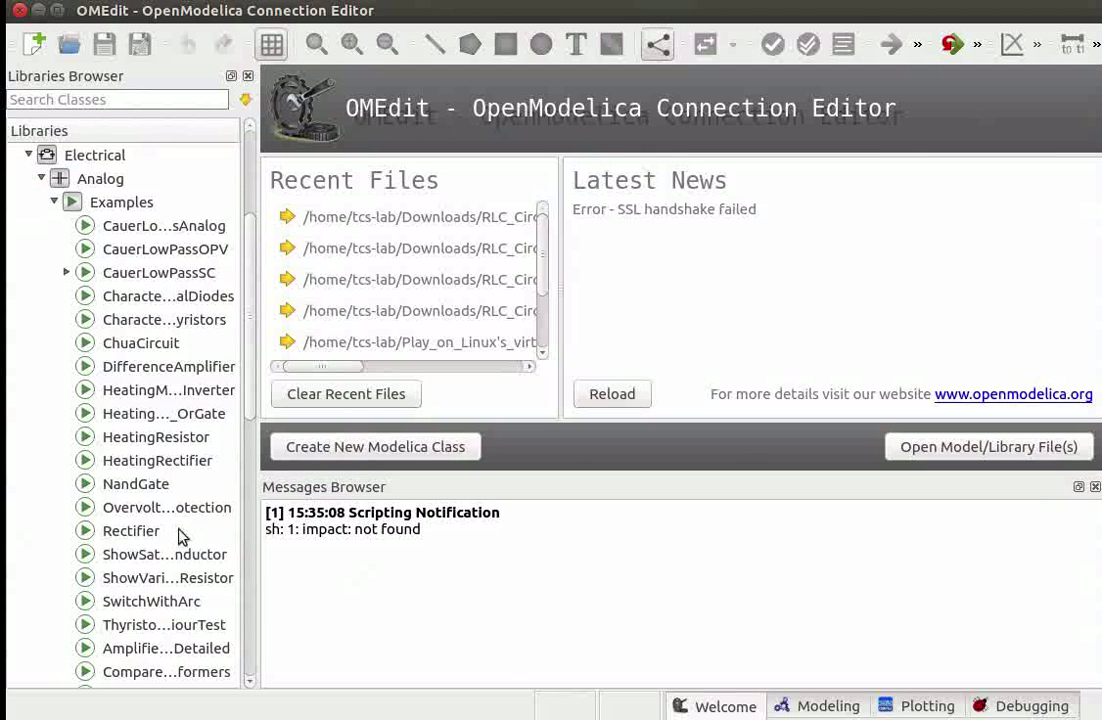
{"action": "left_click", "coordinate": [148, 534]}
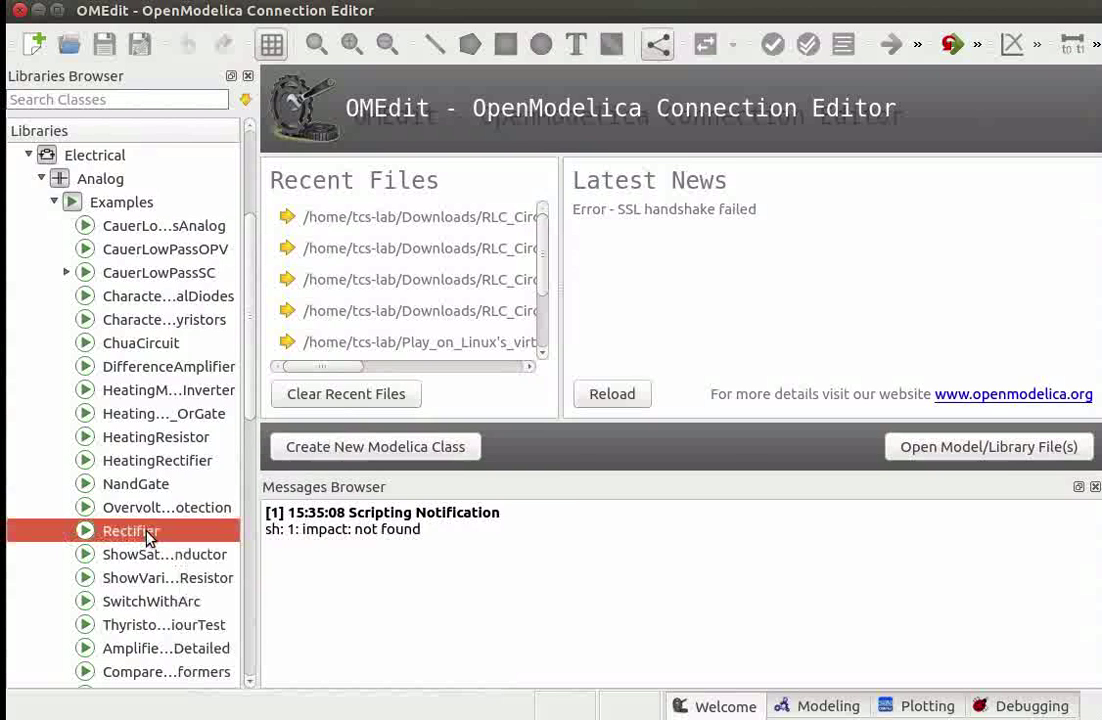
{"action": "right_click", "coordinate": [148, 538]}
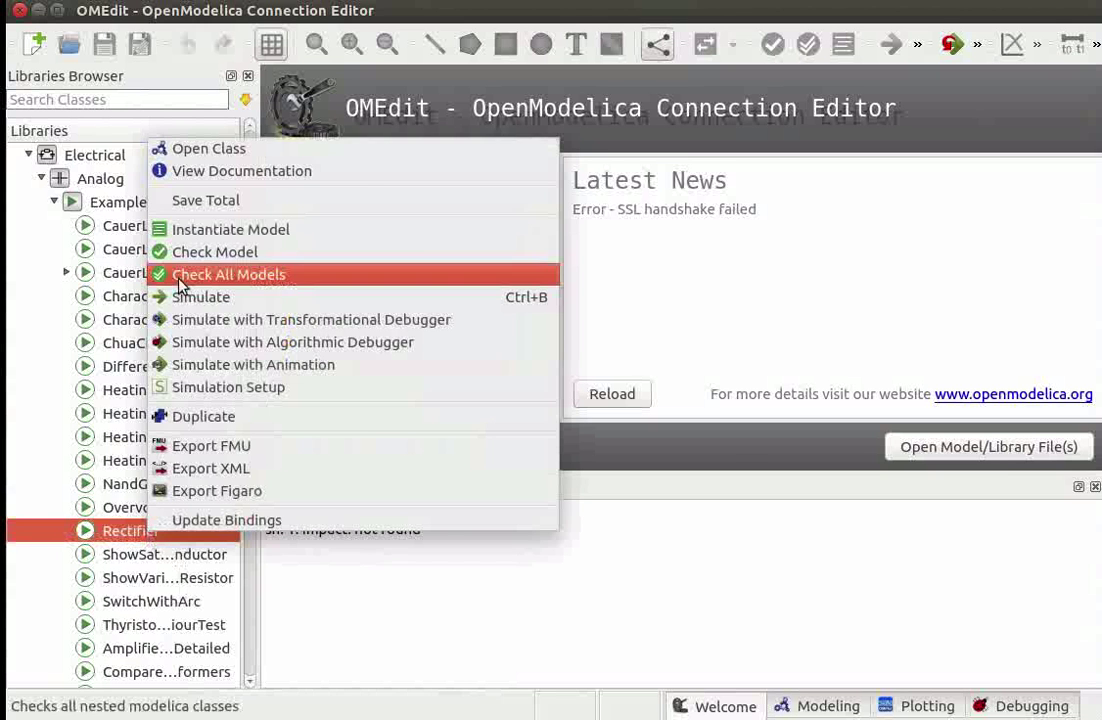
{"action": "left_click", "coordinate": [197, 150]}
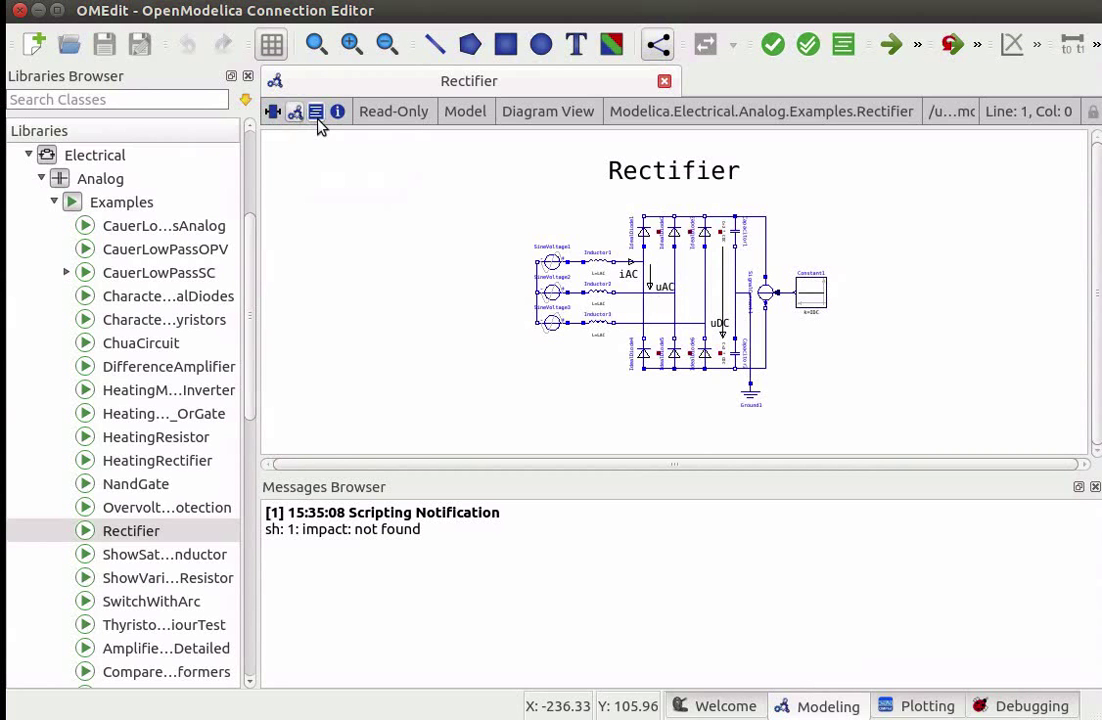
Step: Show the Rectifier model in text view and run Check All Models on it
{"action": "left_click", "coordinate": [316, 112]}
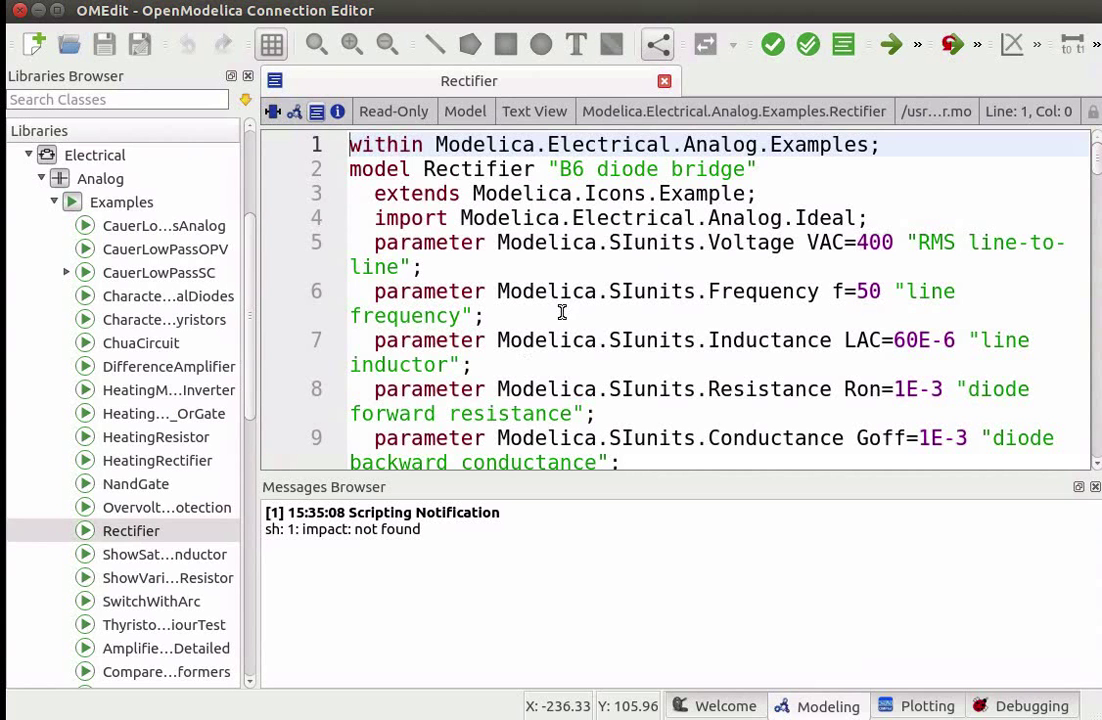
{"action": "left_click", "coordinate": [812, 60]}
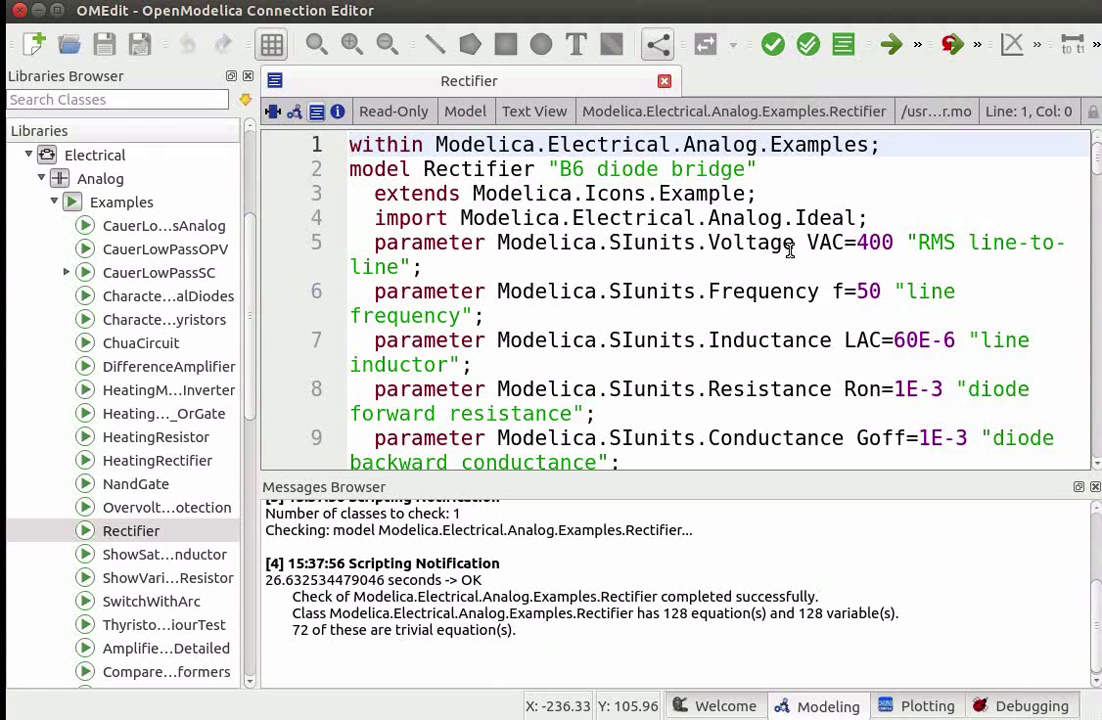
Step: Simulate the Rectifier model and close the simulation output window
{"action": "left_click", "coordinate": [890, 45]}
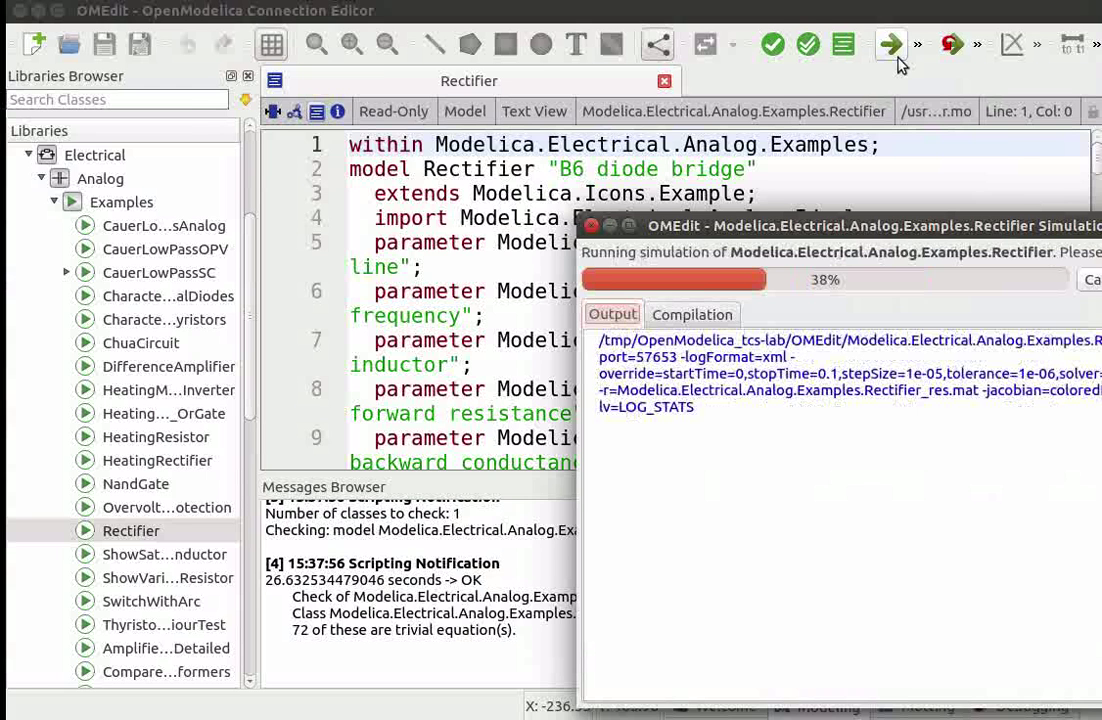
{"action": "left_click_drag", "start_coordinate": [860, 232], "coordinate": [655, 175]}
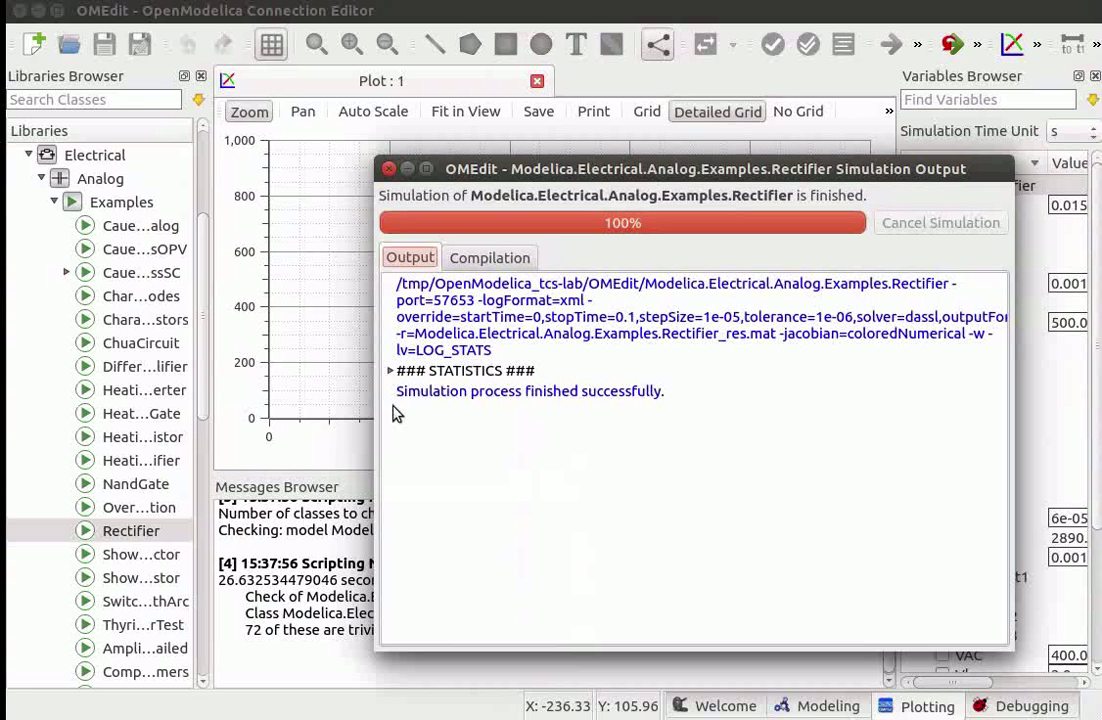
{"action": "left_click", "coordinate": [389, 172]}
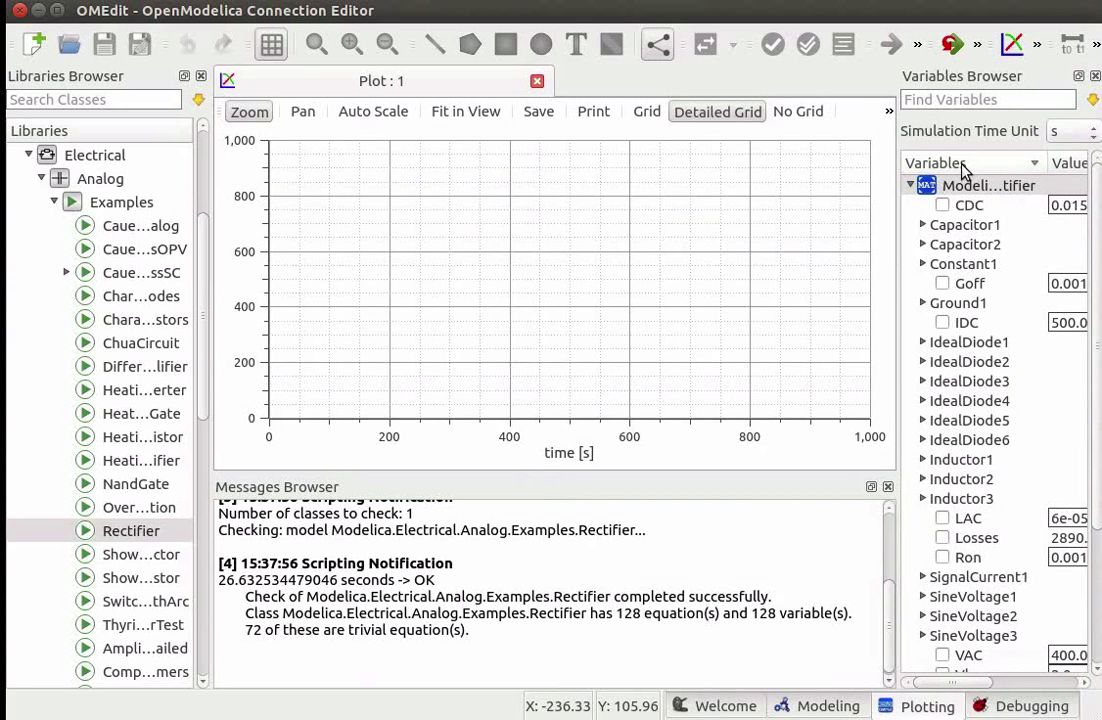
Step: Set the Rectifier result's IDC parameter to 250 and re-simulate the model
{"action": "left_click_drag", "start_coordinate": [977, 682], "coordinate": [995, 682]}
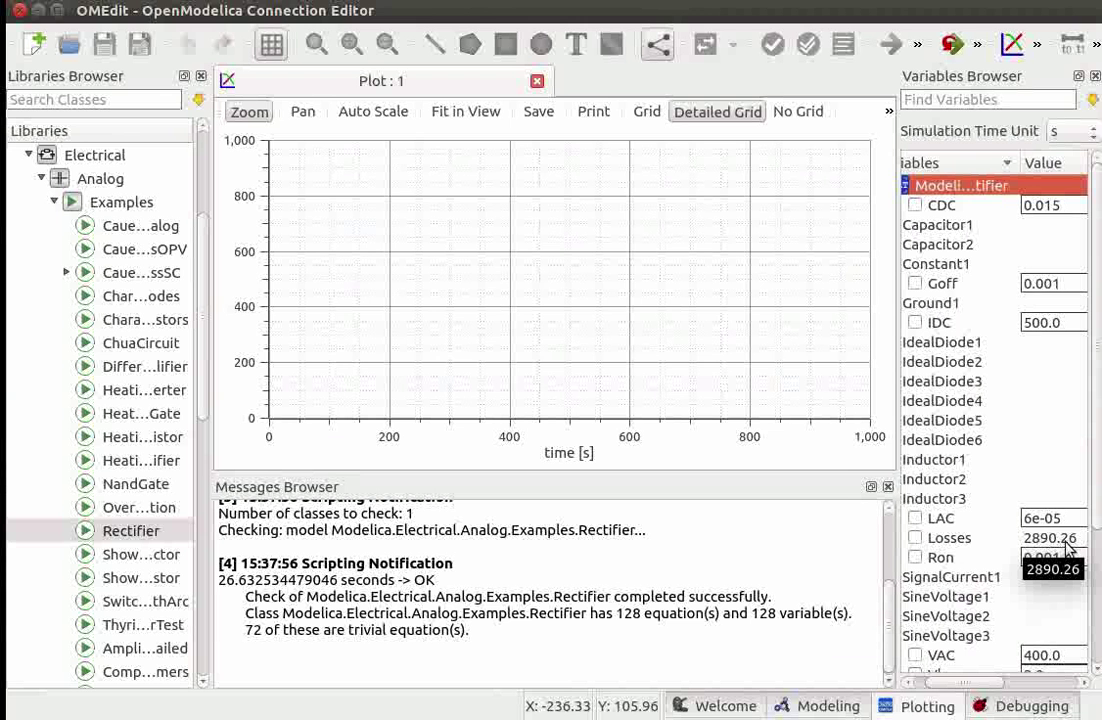
{"action": "left_click", "coordinate": [1058, 324]}
{"action": "key", "text": "BackSpace"}
{"action": "key", "text": "BackSpace"}
{"action": "key", "text": "BackSpace"}
{"action": "key", "text": "BackSpace"}
{"action": "key", "text": "BackSpace"}
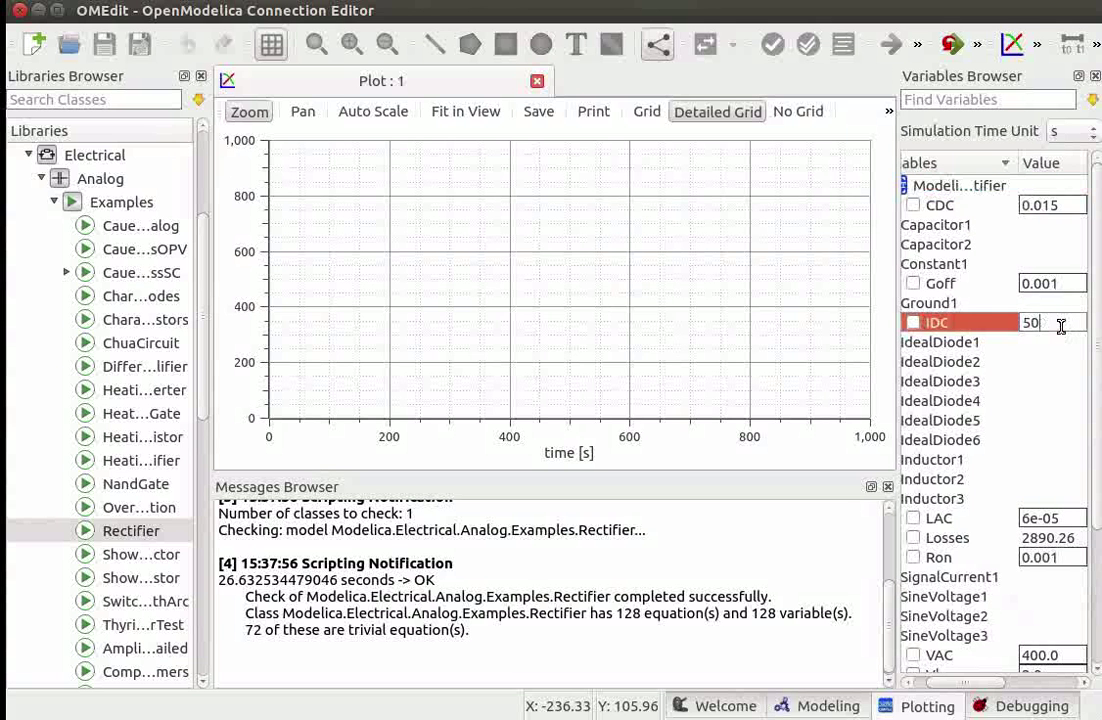
{"action": "type", "text": "250"}
{"action": "key", "text": "Return"}
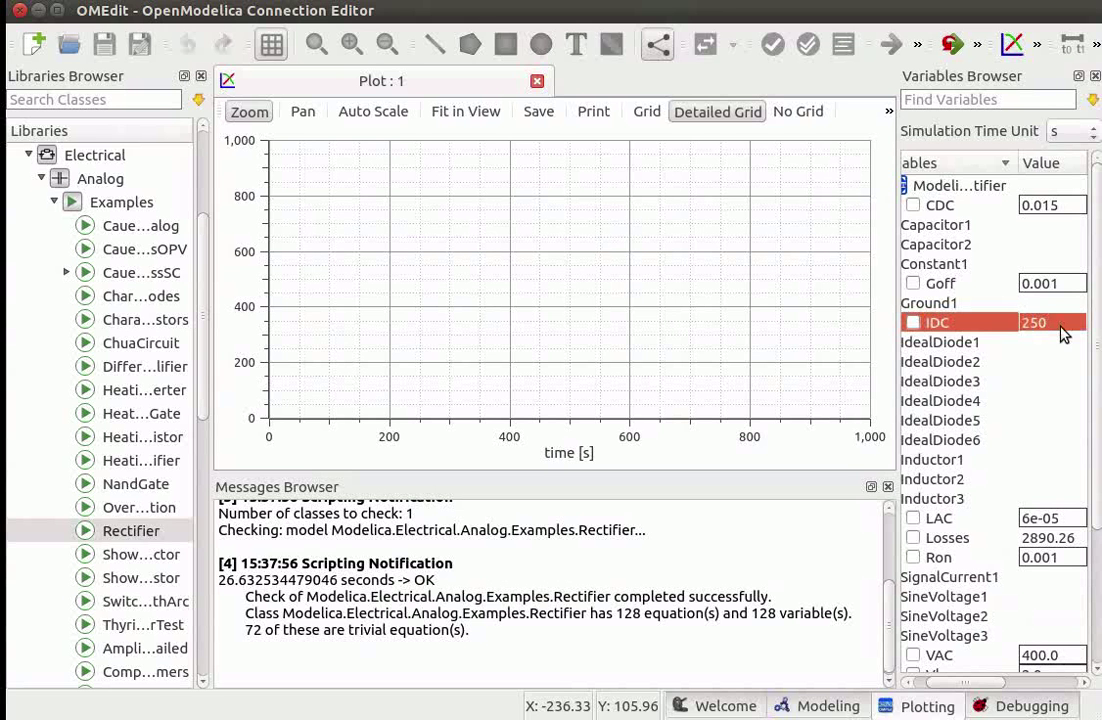
{"action": "left_click", "coordinate": [952, 45]}
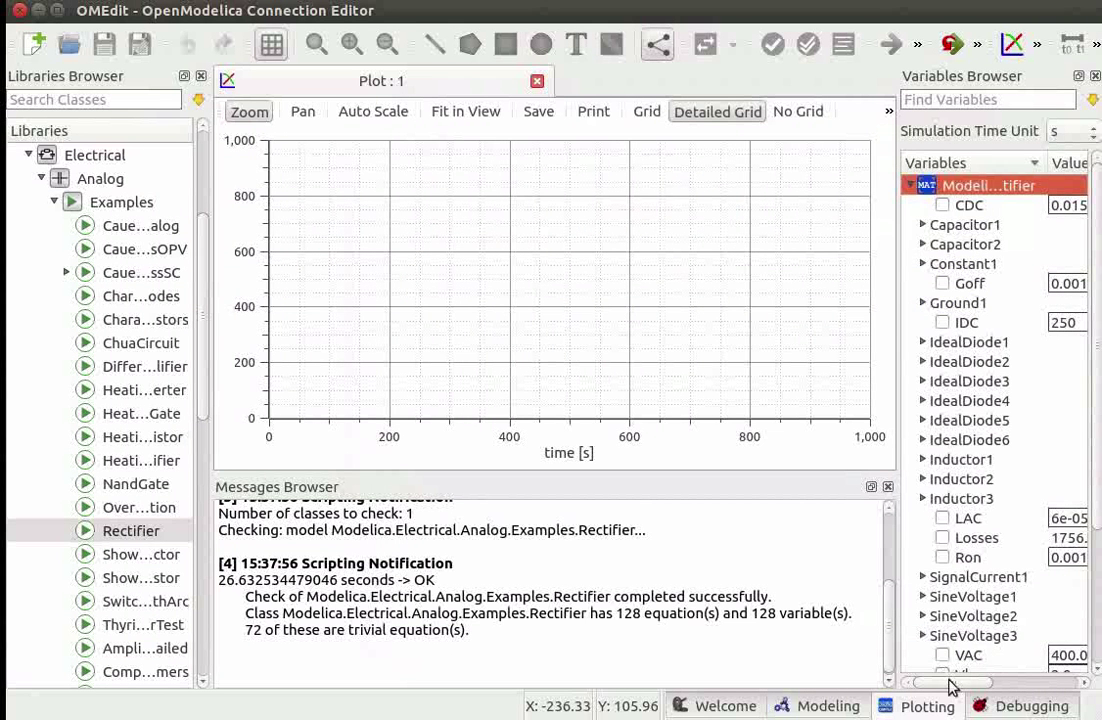
Step: Inspect the Losses value of the Rectifier result and plot Losses against time
{"action": "scroll", "coordinate": [950, 683], "scroll_direction": "right", "scroll_amount": 1}
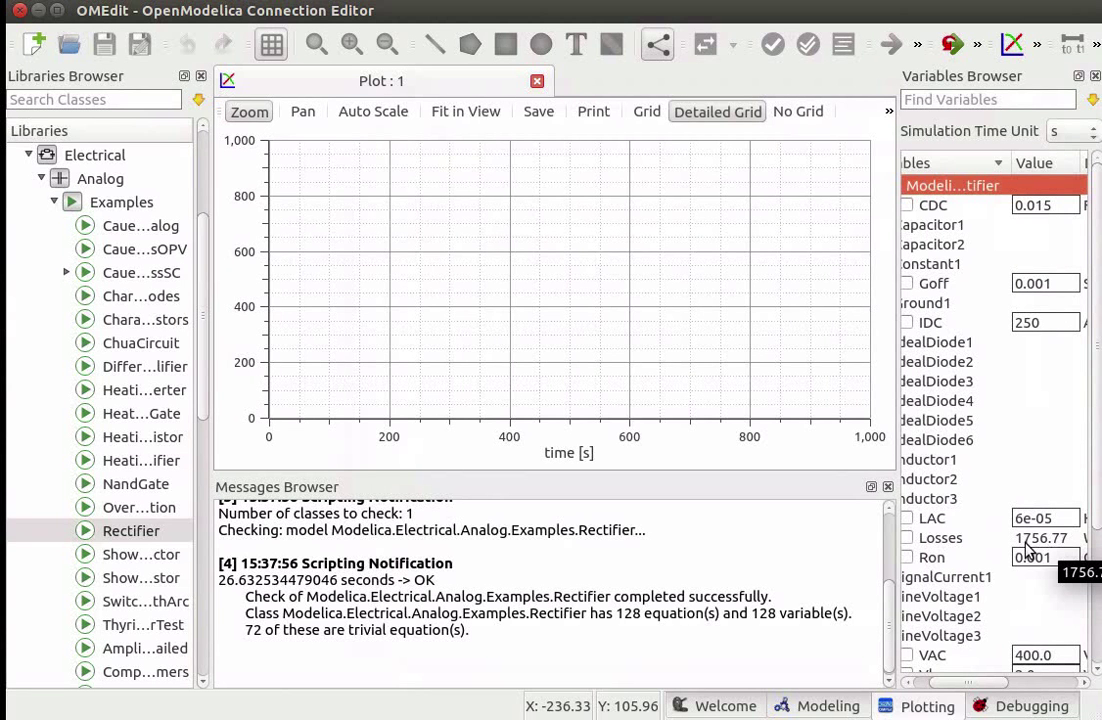
{"action": "scroll", "coordinate": [980, 548], "scroll_direction": "left", "scroll_amount": 2}
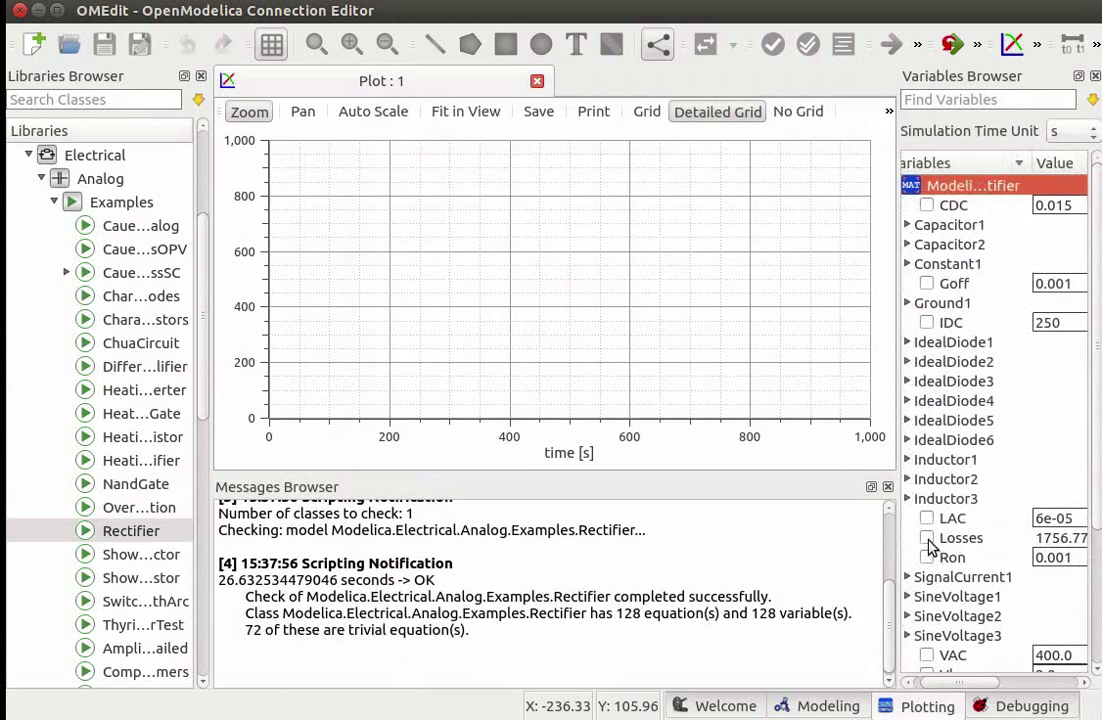
{"action": "left_click", "coordinate": [927, 539]}
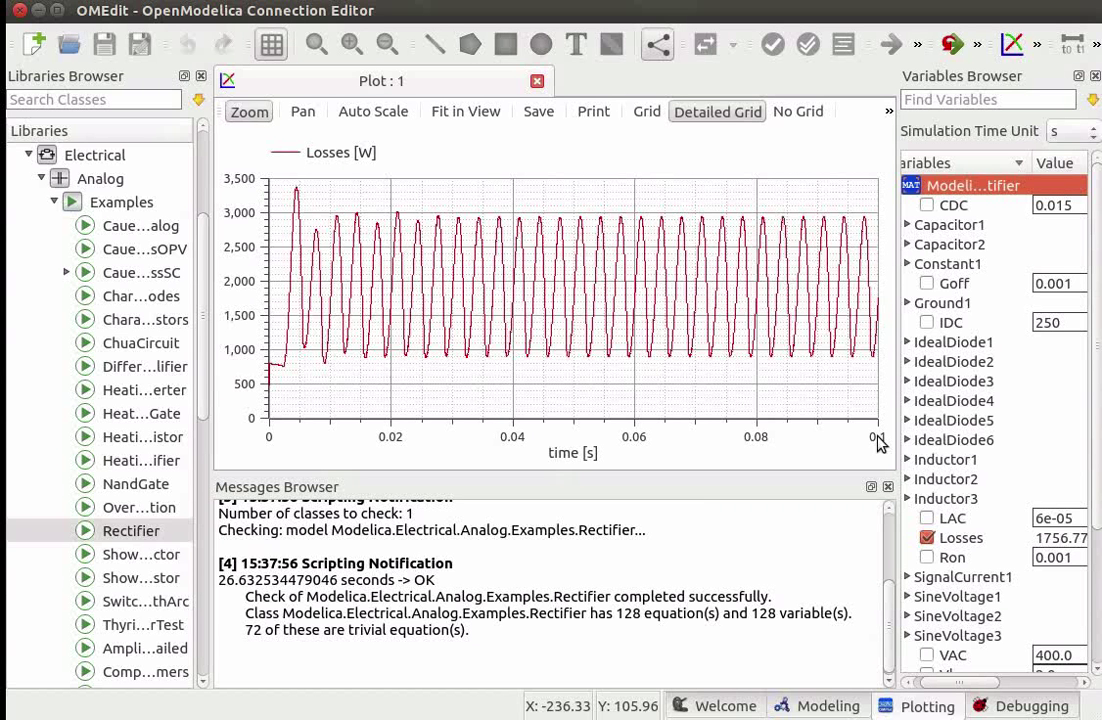
Step: Simulate the Rectifier model with the start time set to 0.01 in the simulation setup, closing the output window when finished
{"action": "left_click", "coordinate": [828, 706]}
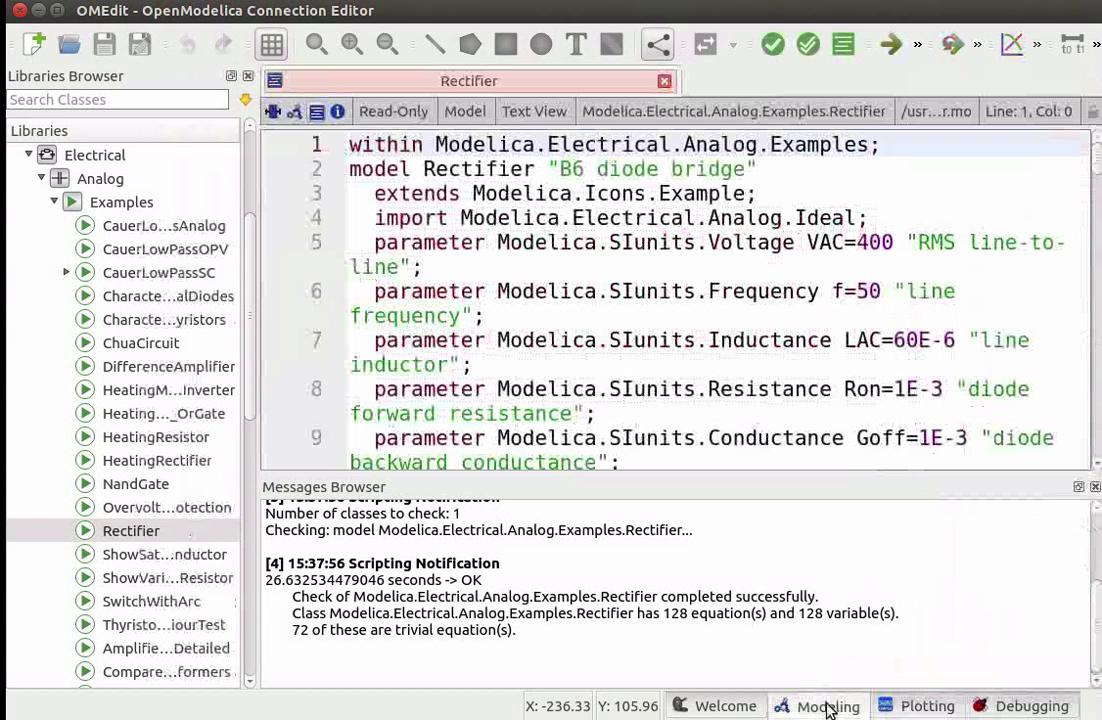
{"action": "left_click", "coordinate": [916, 44]}
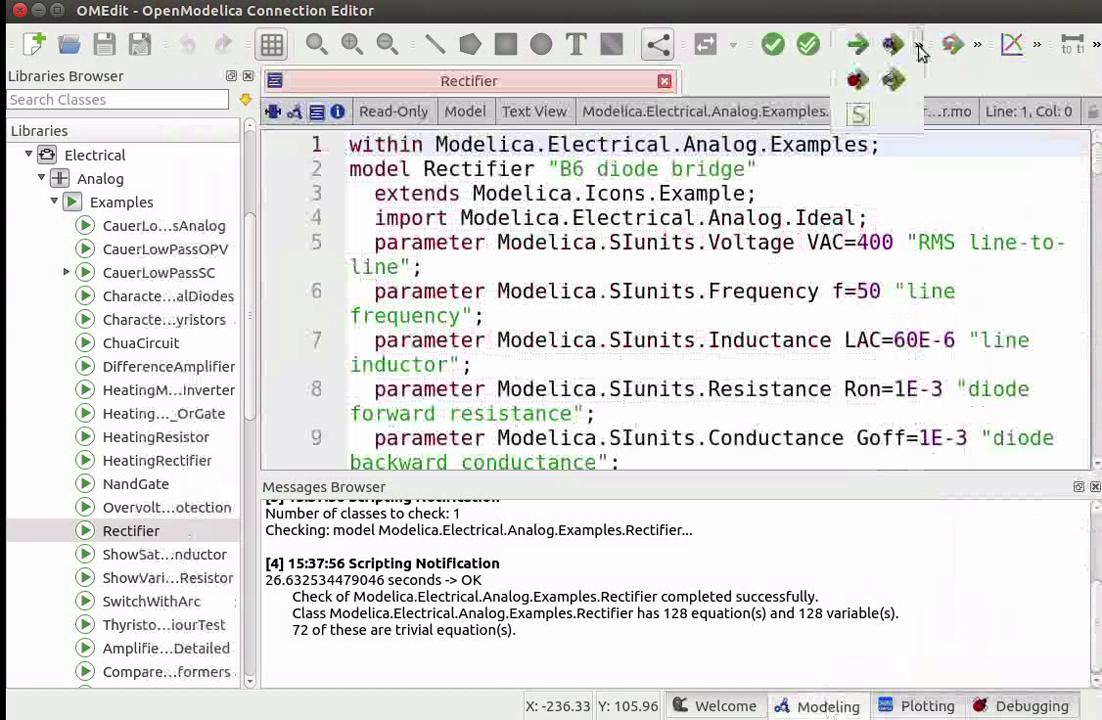
{"action": "left_click", "coordinate": [858, 116]}
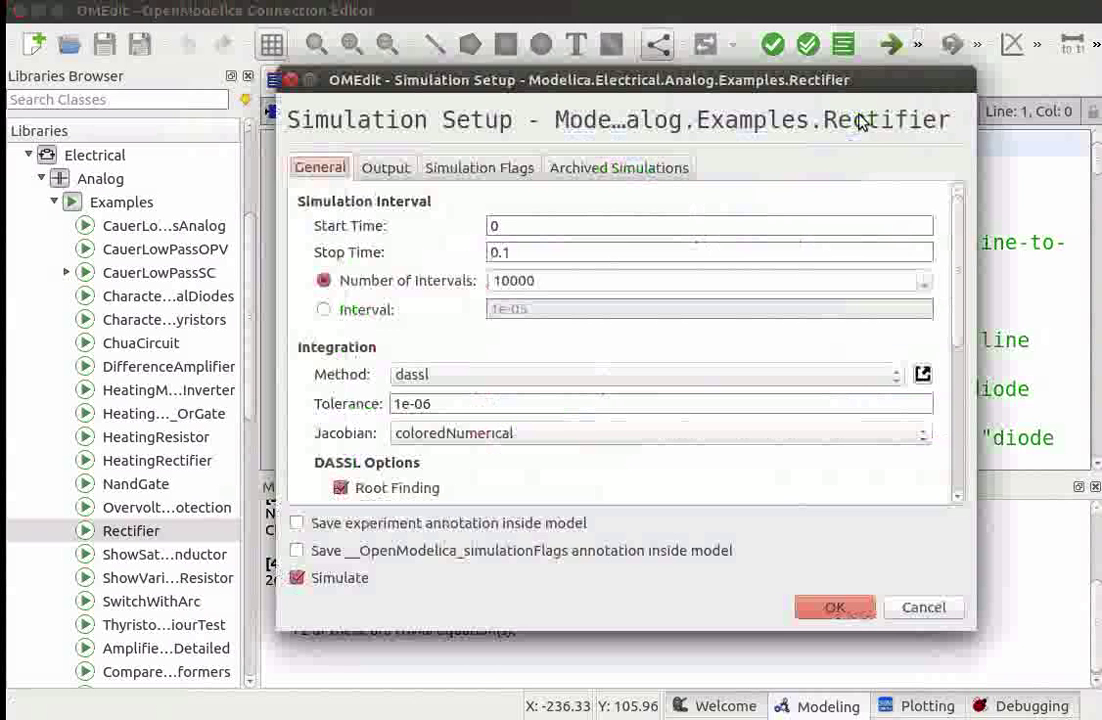
{"action": "key", "text": "BackSpace"}
{"action": "type", "text": "0."}
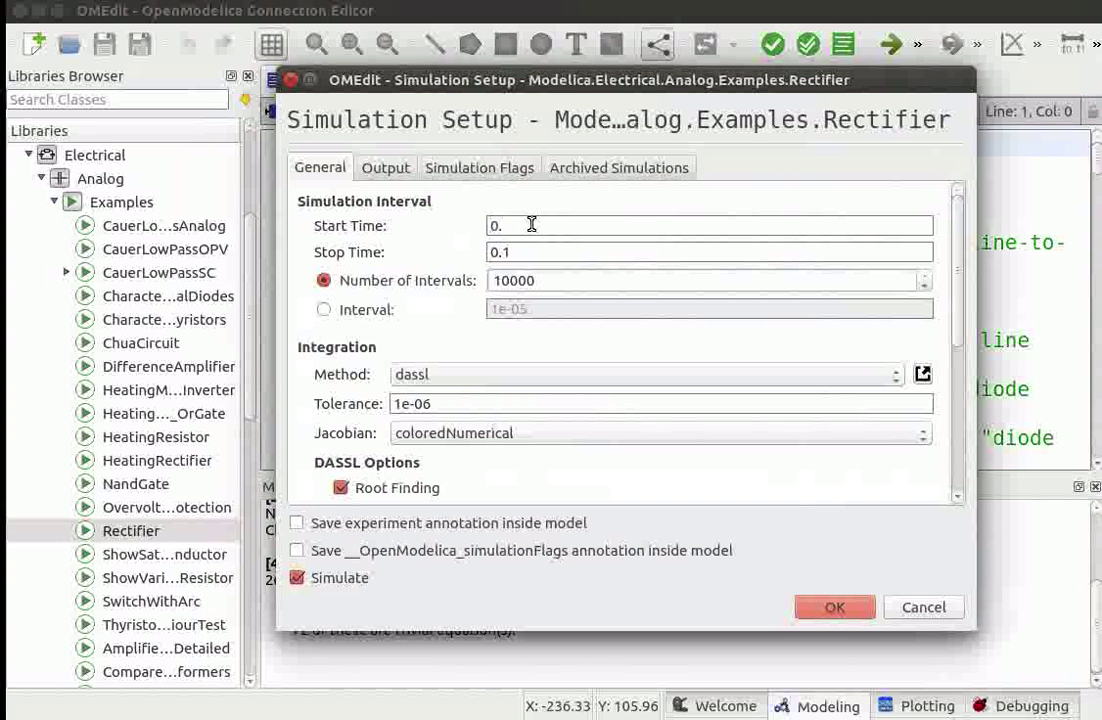
{"action": "type", "text": "01"}
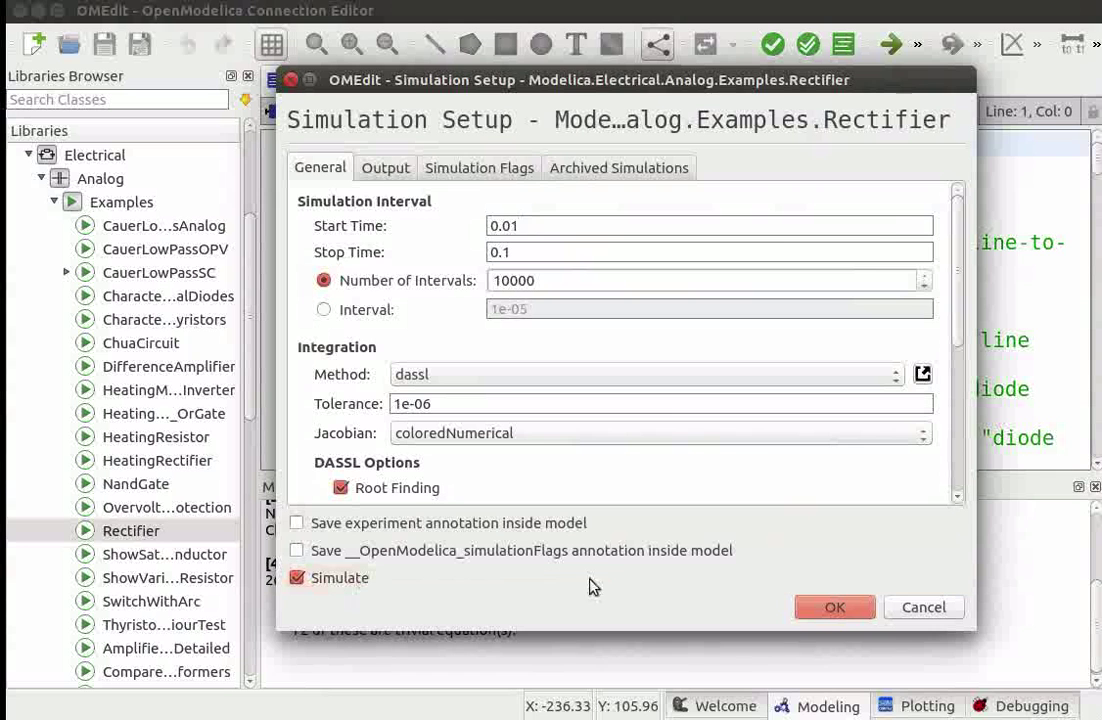
{"action": "left_click", "coordinate": [811, 607]}
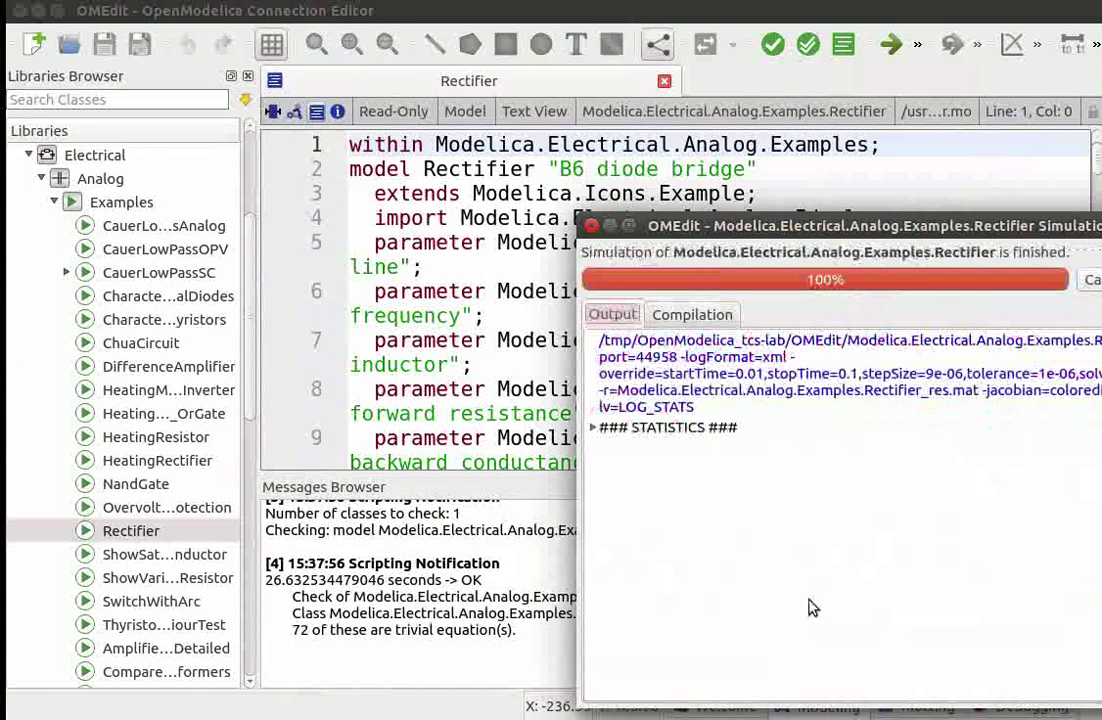
{"action": "left_click_drag", "start_coordinate": [983, 234], "coordinate": [743, 172]}
{"action": "left_click", "coordinate": [348, 166]}
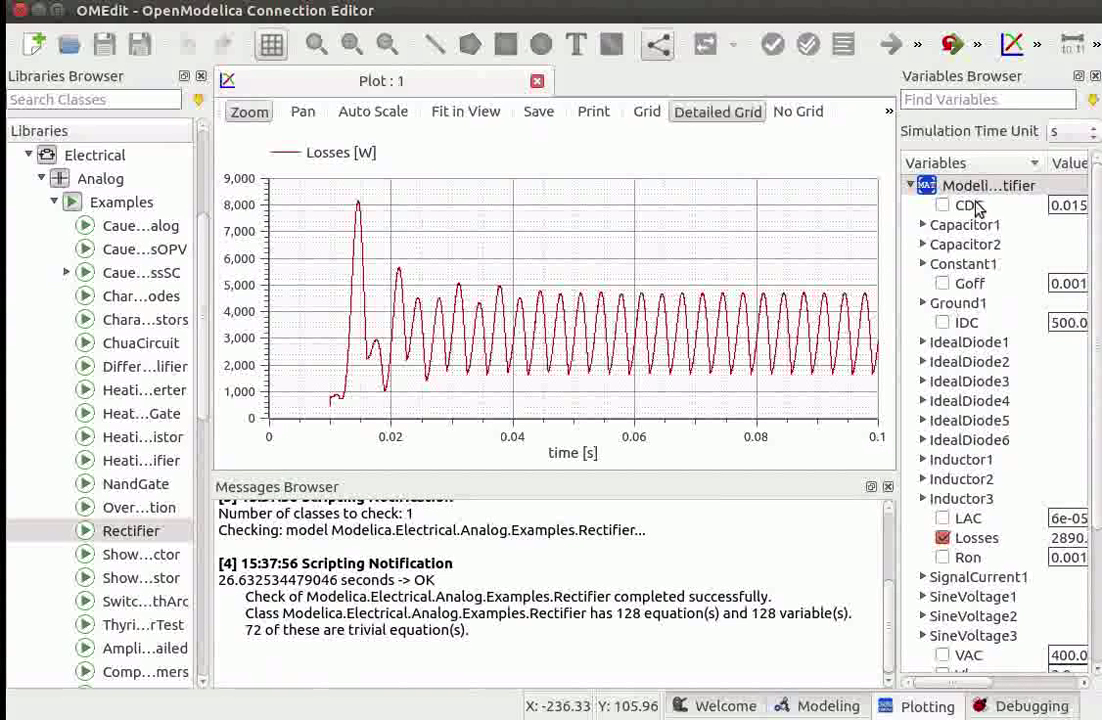
Step: Delete the Rectifier simulation result from the loaded results
{"action": "left_click", "coordinate": [930, 190]}
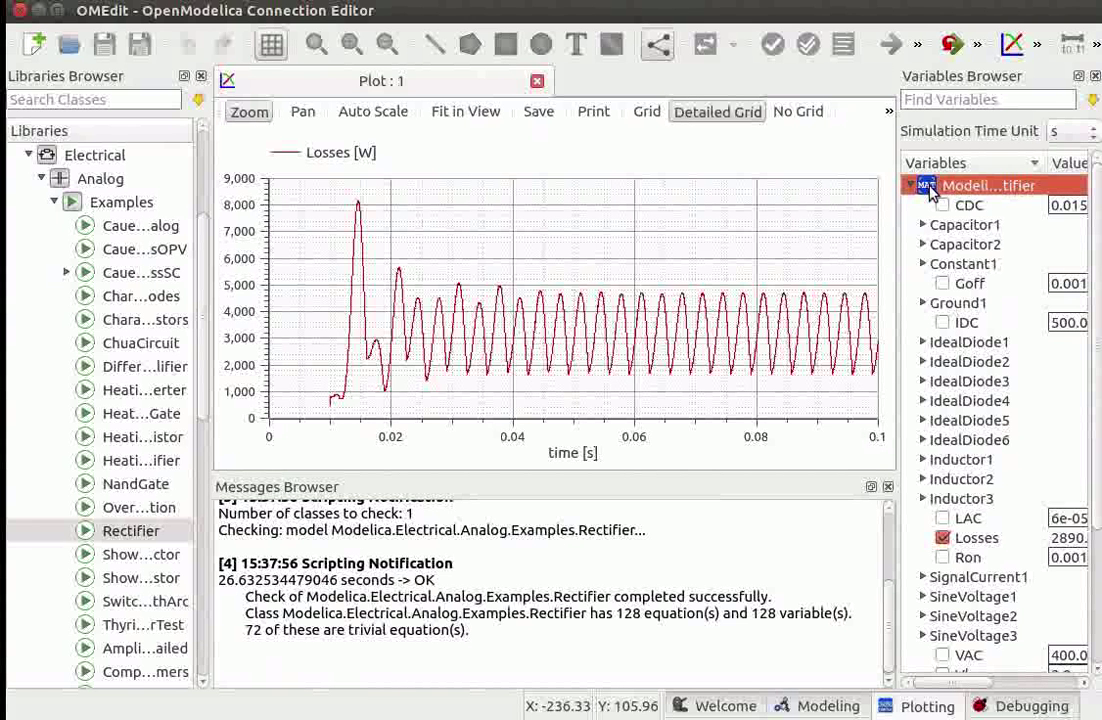
{"action": "right_click", "coordinate": [930, 192]}
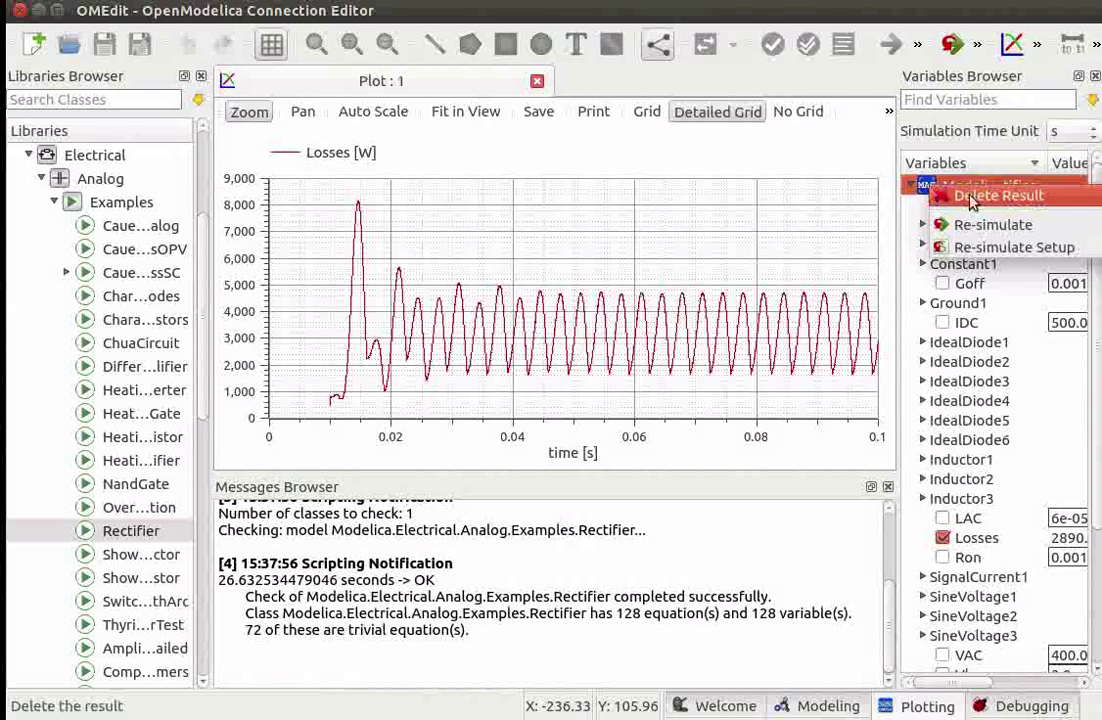
{"action": "left_click", "coordinate": [971, 197]}
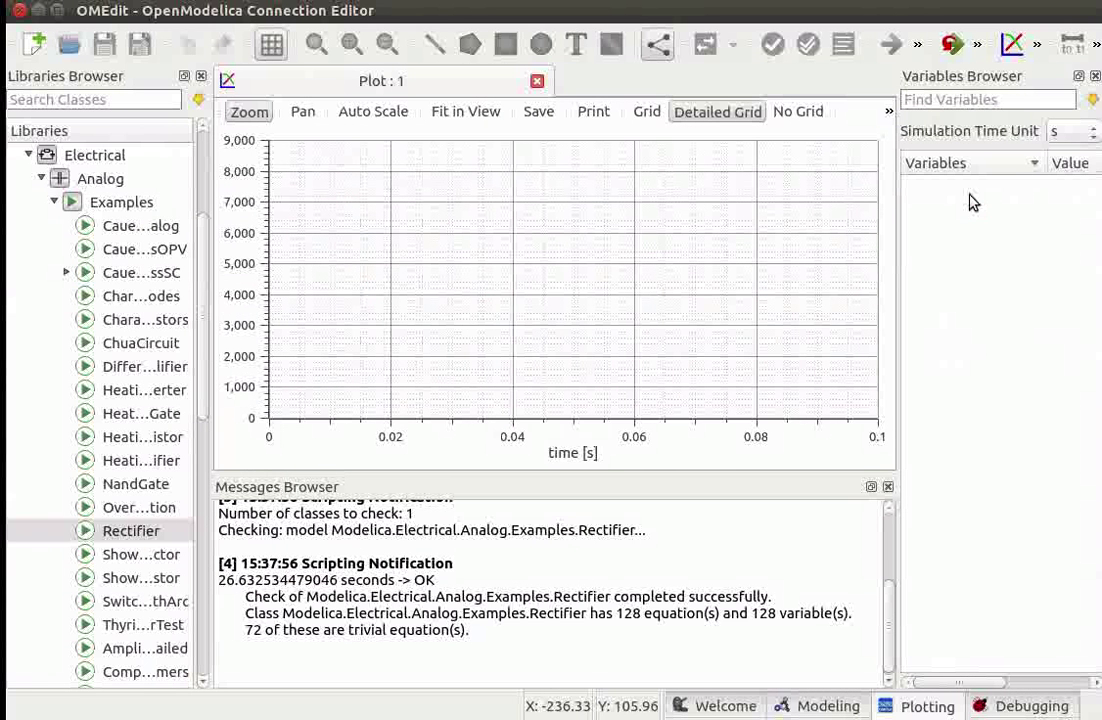
Step: Expand the Modelica library tree down to Mechanics.MultiBody.Examples.Elementary
{"action": "left_click_drag", "start_coordinate": [203, 386], "coordinate": [209, 661]}
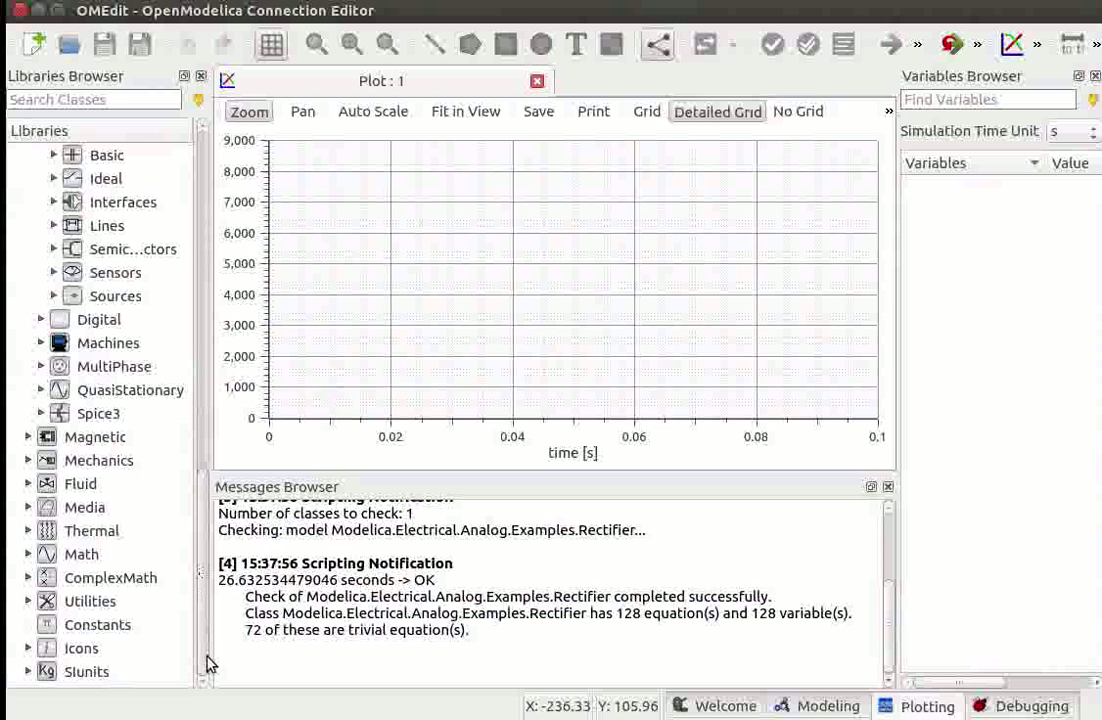
{"action": "left_click", "coordinate": [29, 461]}
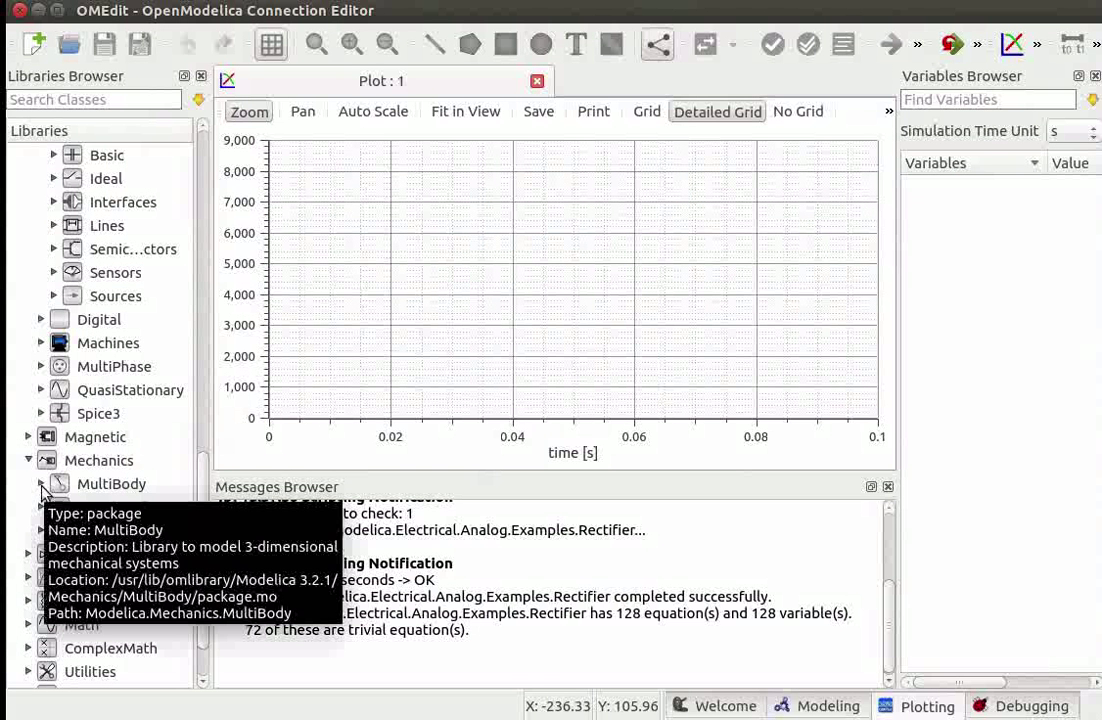
{"action": "left_click", "coordinate": [40, 485]}
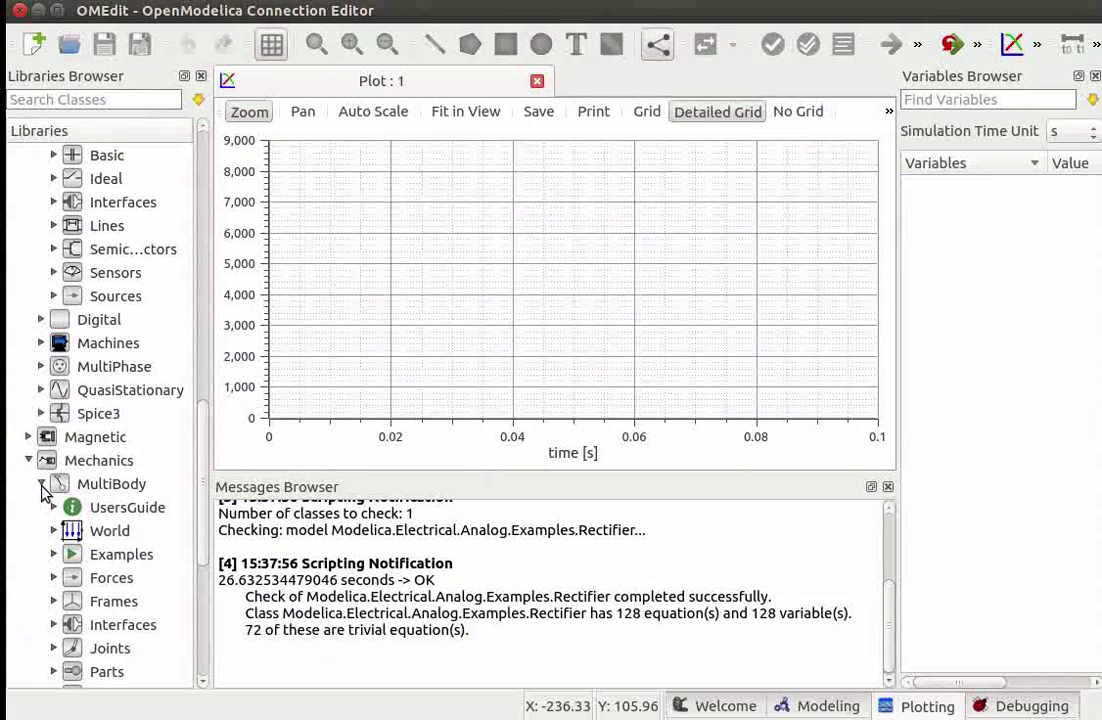
{"action": "left_click", "coordinate": [53, 554]}
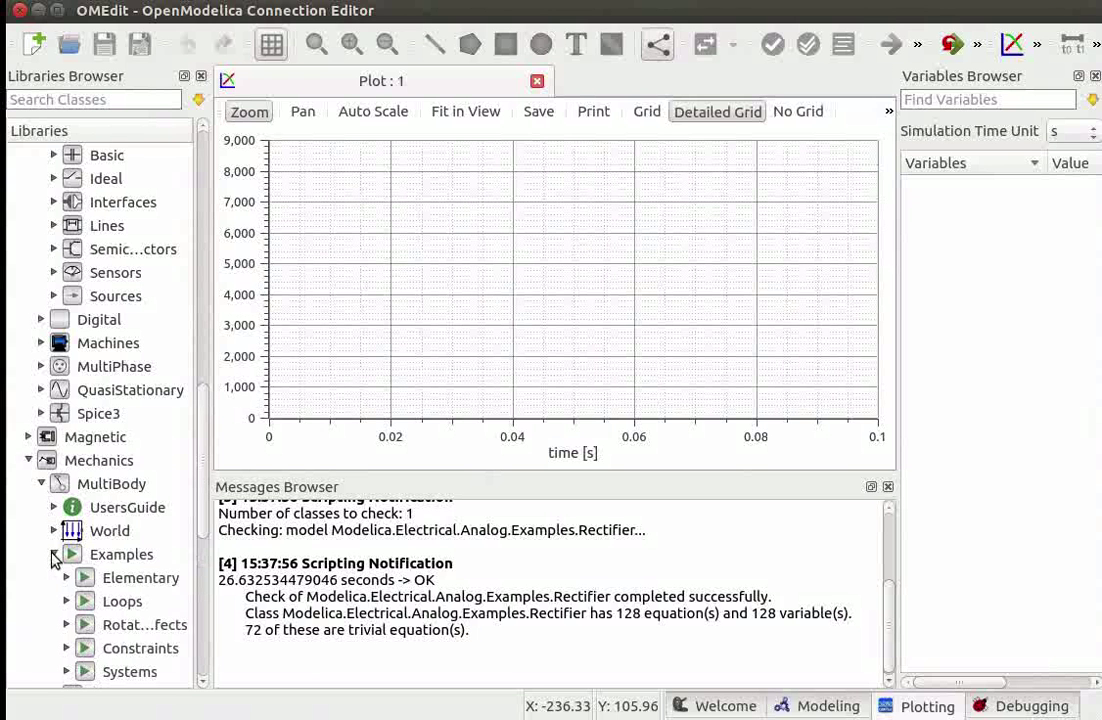
{"action": "scroll", "coordinate": [205, 511], "scroll_direction": "down", "scroll_amount": 3}
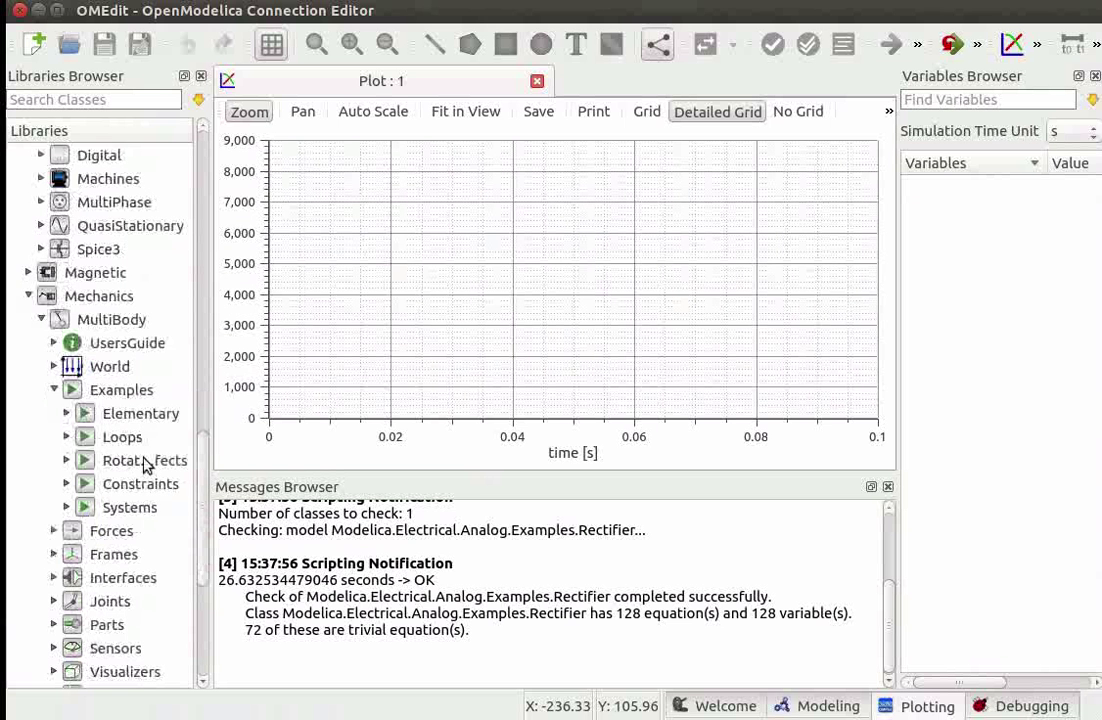
{"action": "mouse_move", "coordinate": [143, 507]}
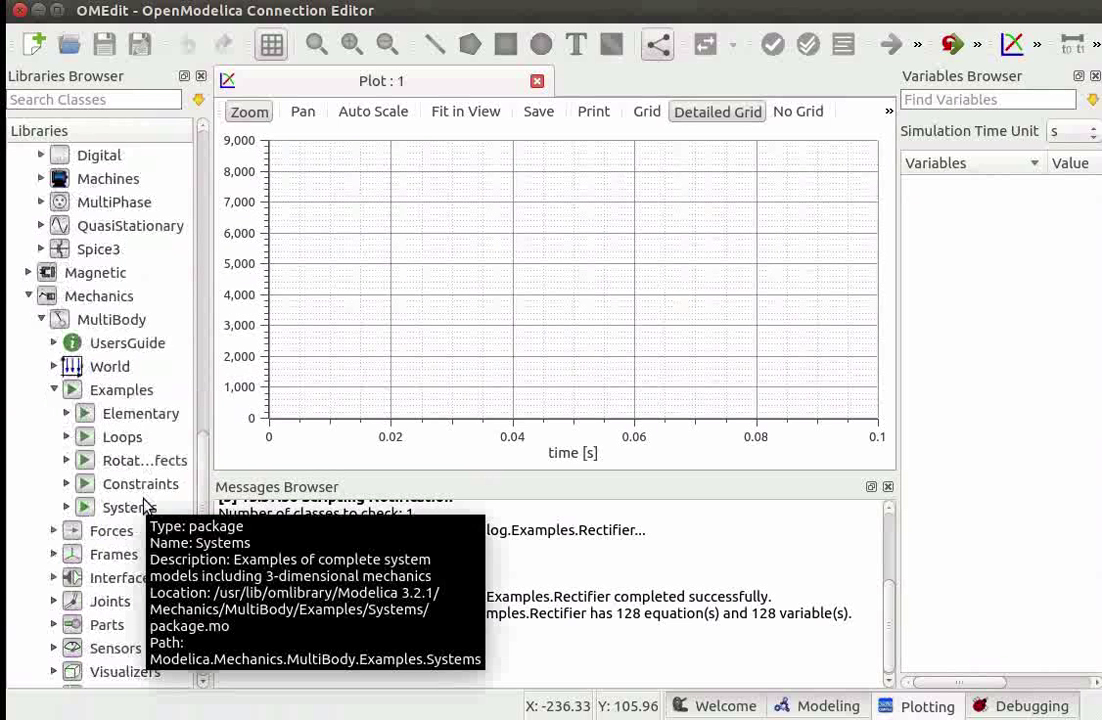
{"action": "left_click", "coordinate": [66, 418]}
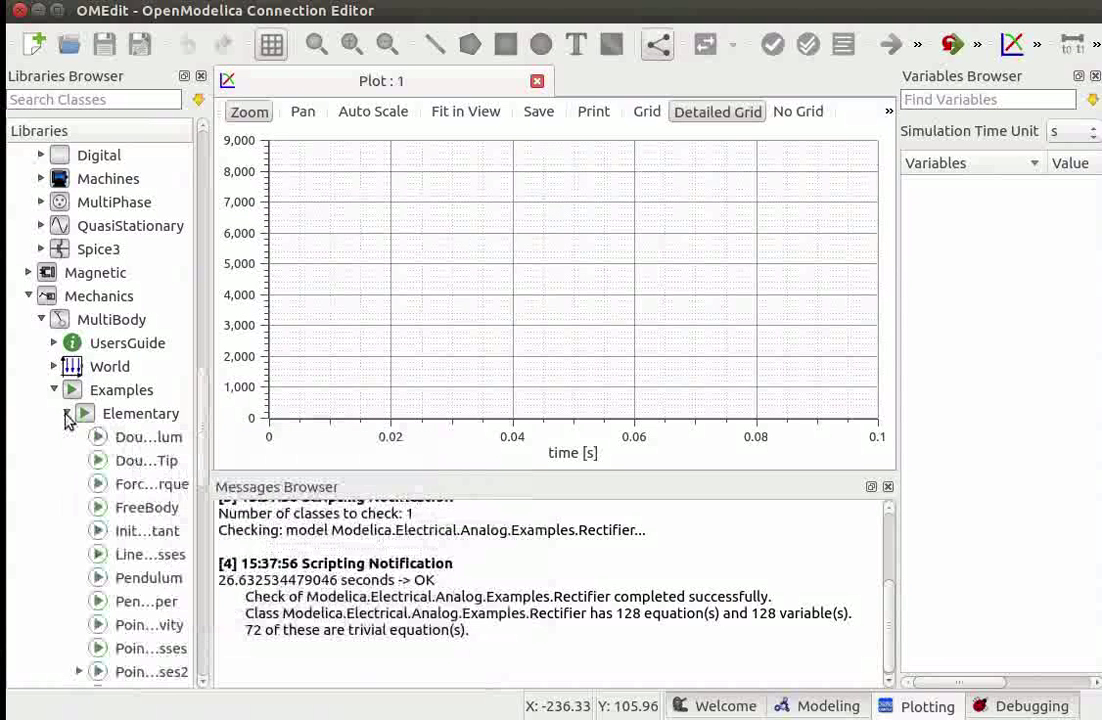
Step: Open the DoublePendulum class from the Elementary examples
{"action": "mouse_move", "coordinate": [168, 447]}
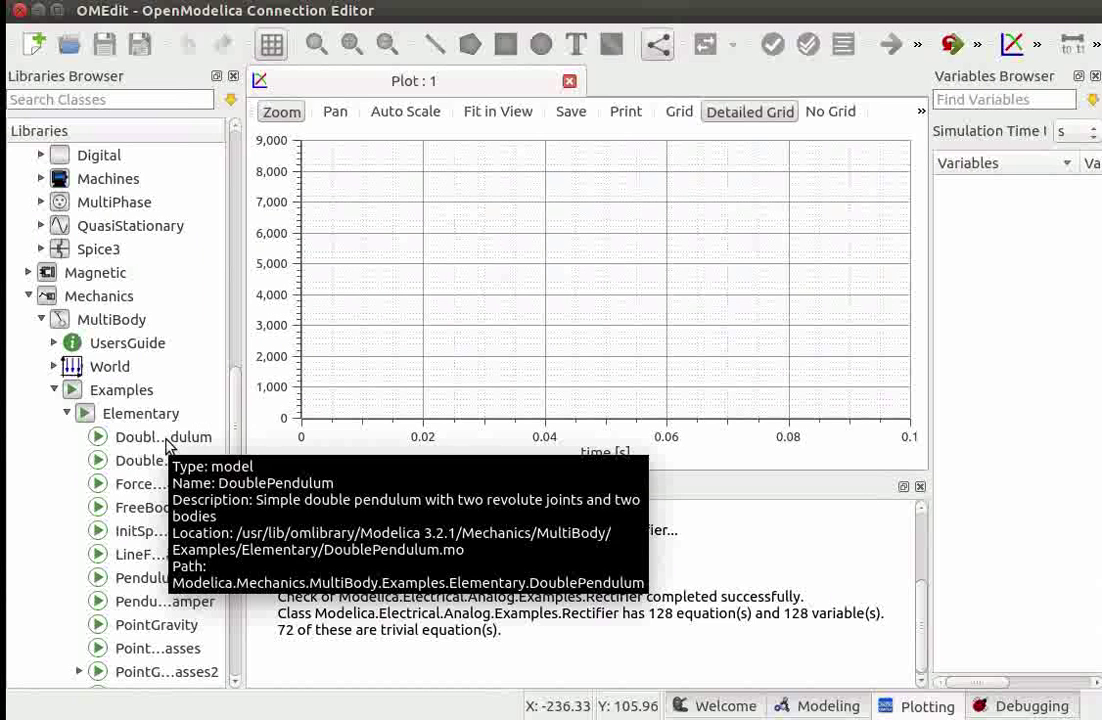
{"action": "left_click", "coordinate": [166, 440]}
{"action": "right_click", "coordinate": [168, 446]}
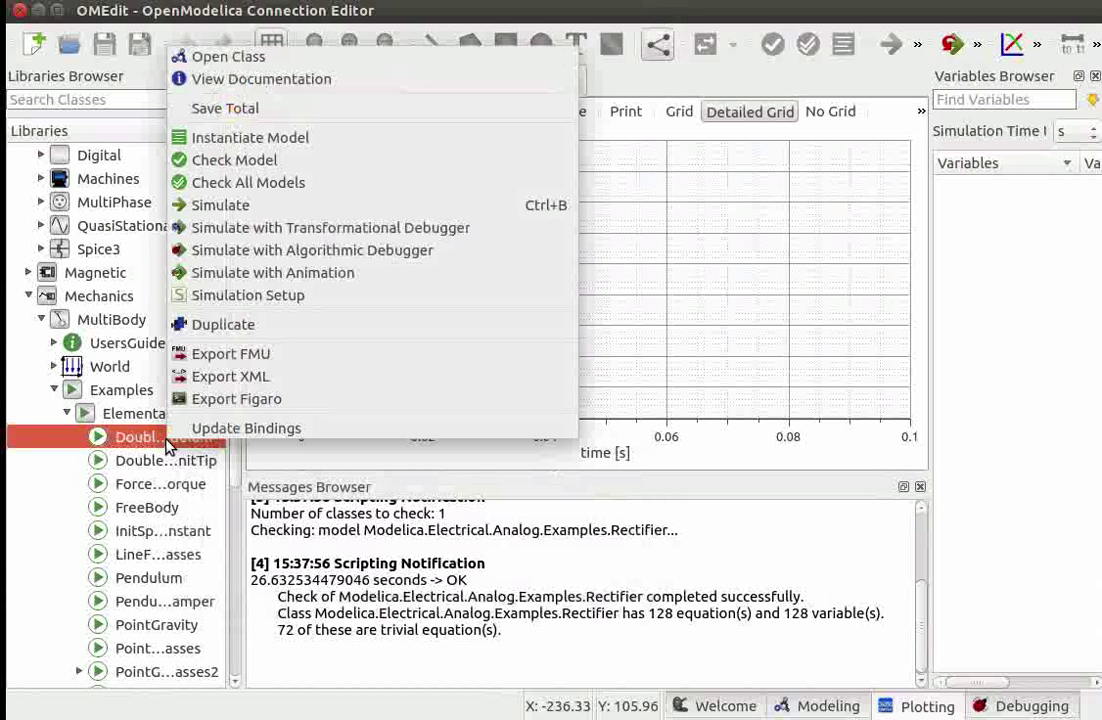
{"action": "left_click", "coordinate": [218, 60]}
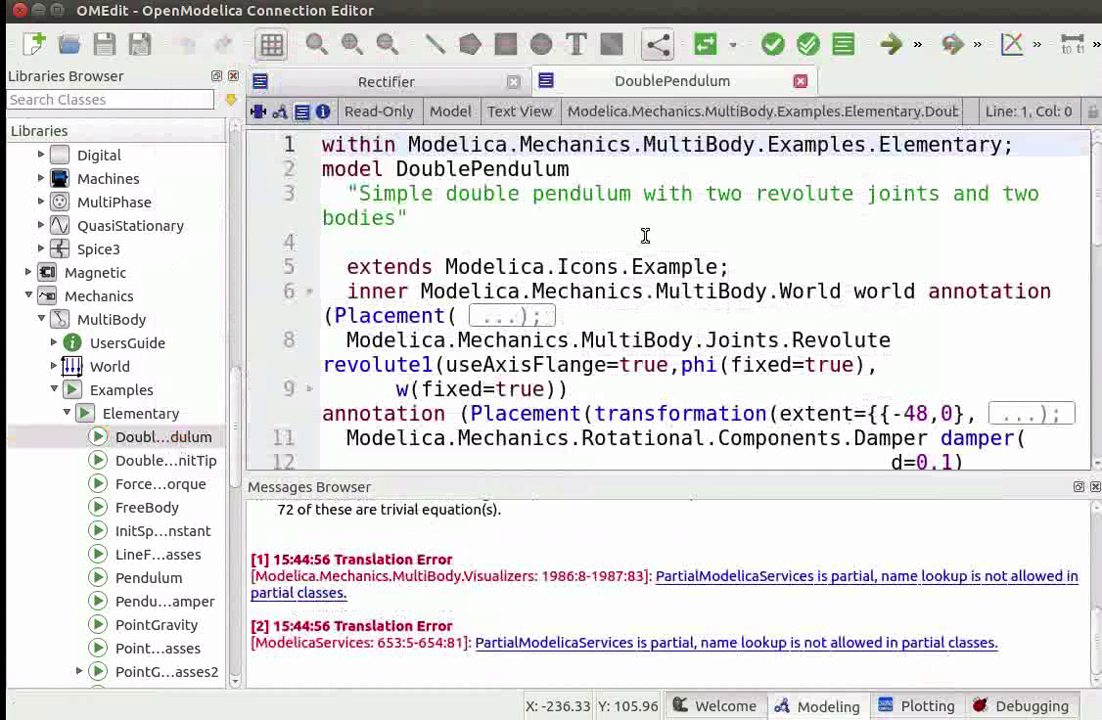
Step: Run Check All Models on the DoublePendulum class and simulate it
{"action": "left_click", "coordinate": [810, 55]}
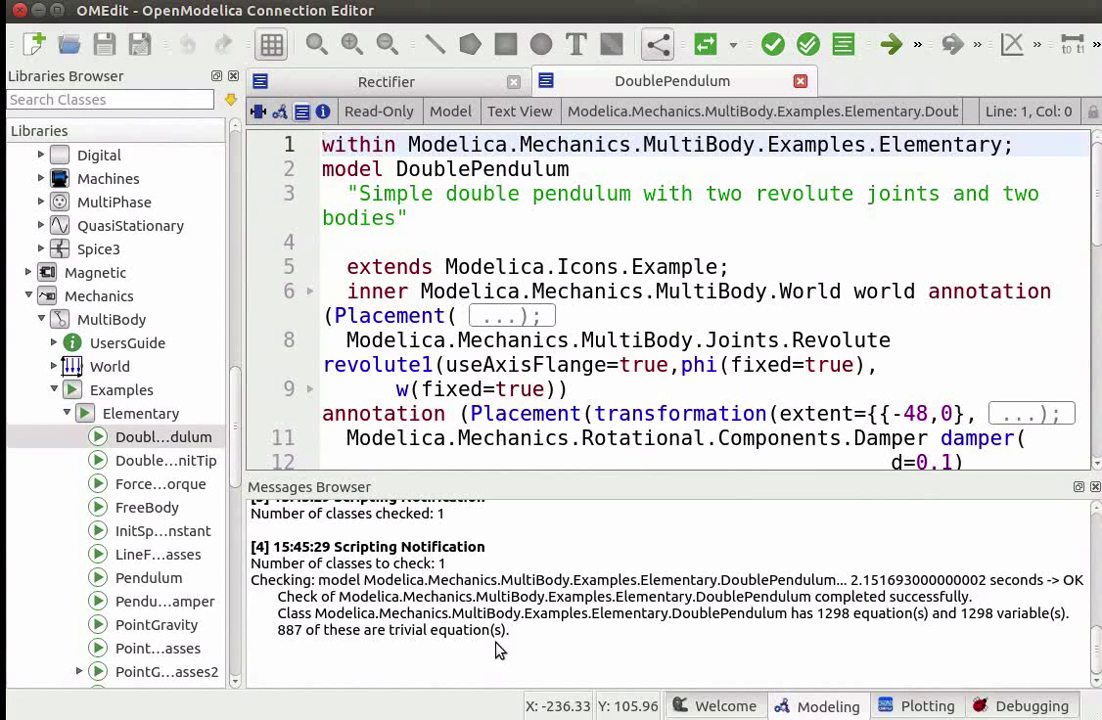
{"action": "left_click", "coordinate": [891, 48]}
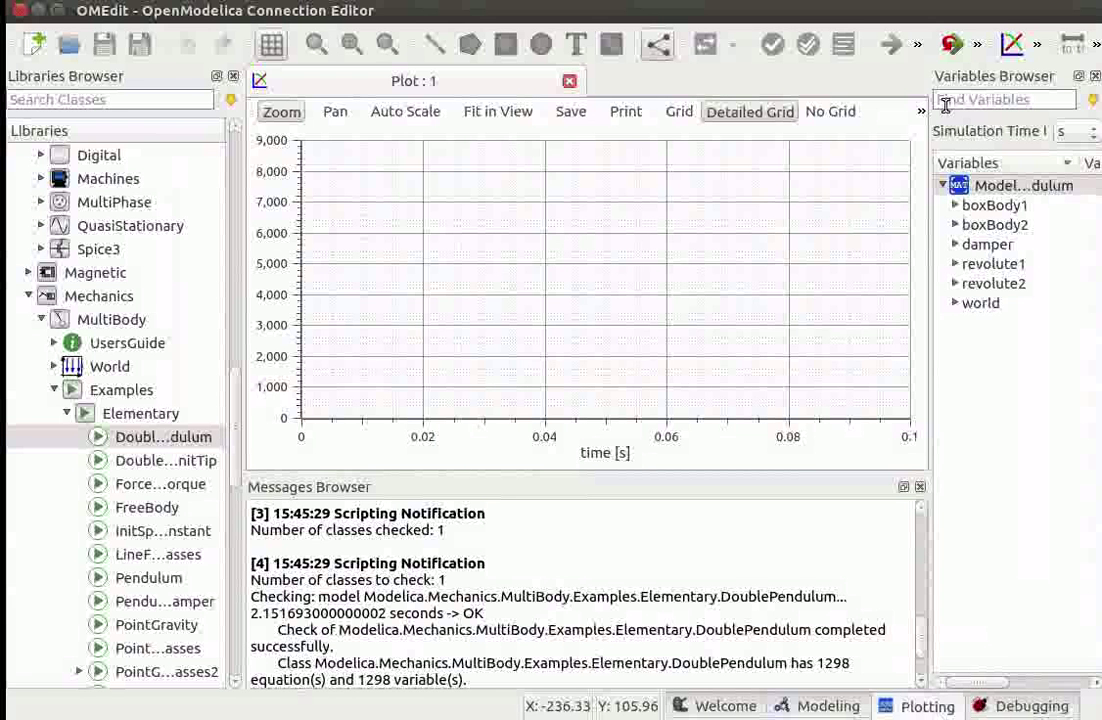
Step: Set the damper's d parameter to 0.05 in the DoublePendulum result and re-simulate the model
{"action": "left_click", "coordinate": [955, 245]}
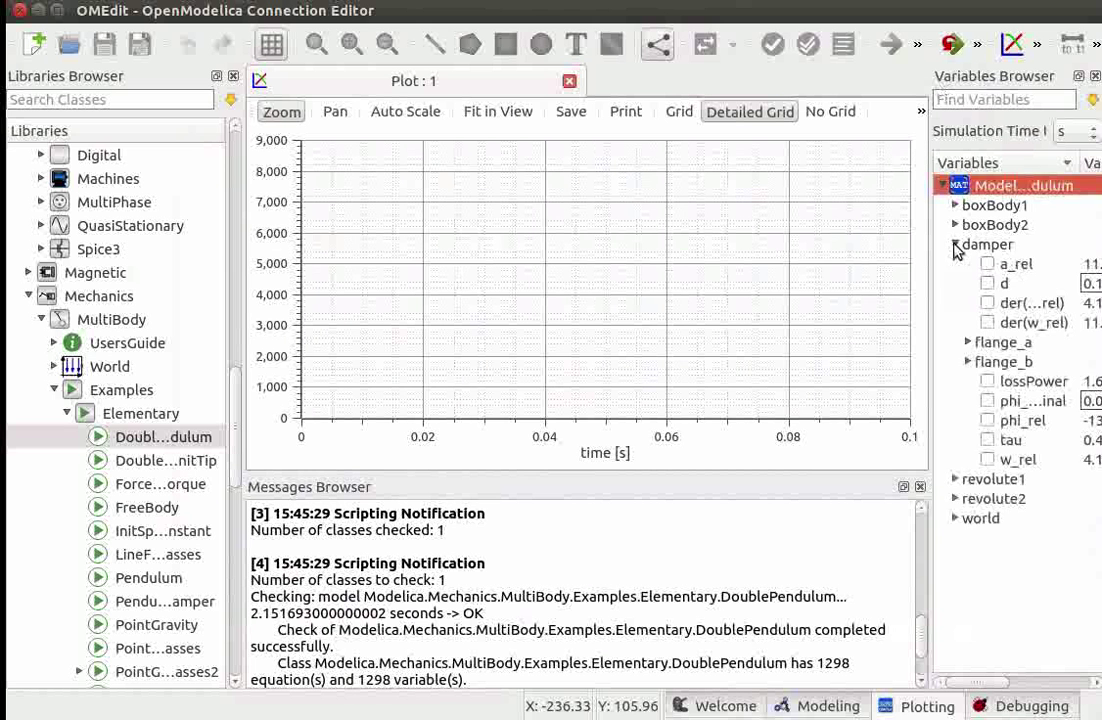
{"action": "left_click_drag", "start_coordinate": [972, 684], "coordinate": [1007, 684]}
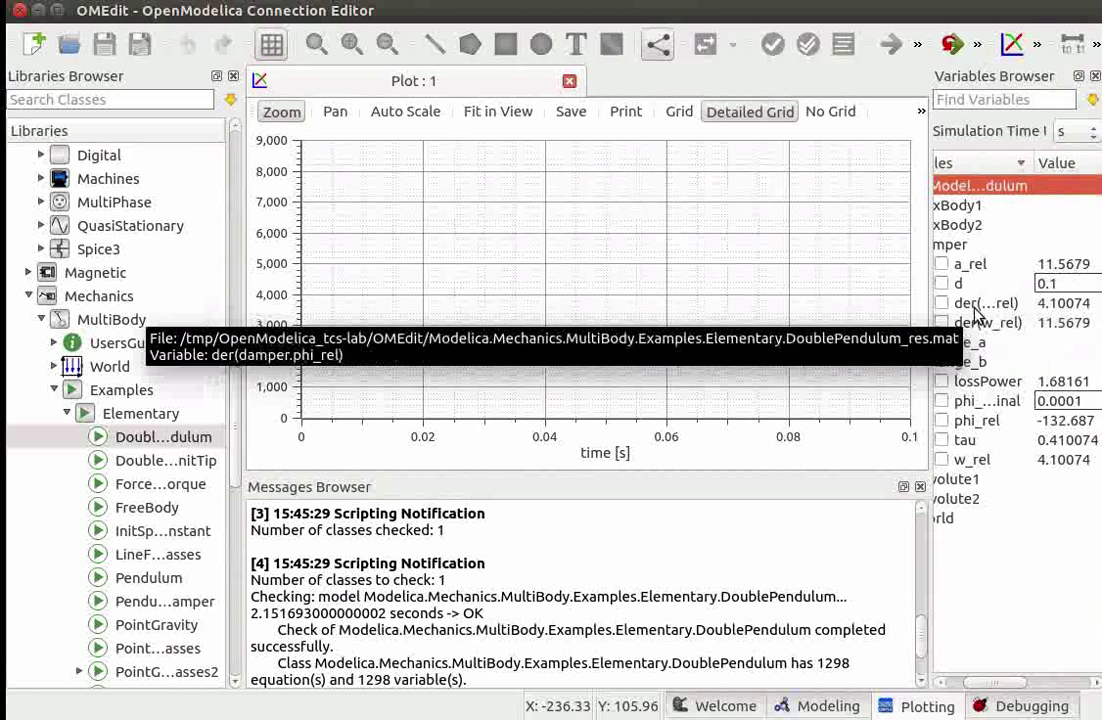
{"action": "double_click", "coordinate": [1058, 283]}
{"action": "type", "text": "05"}
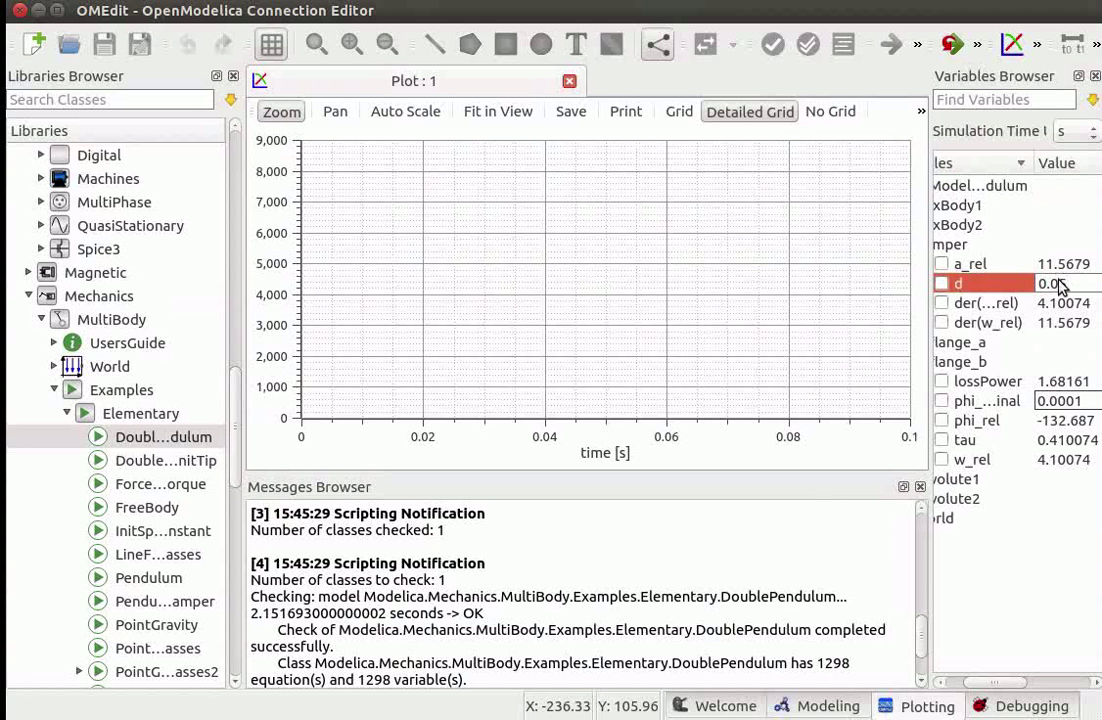
{"action": "key", "text": "Return"}
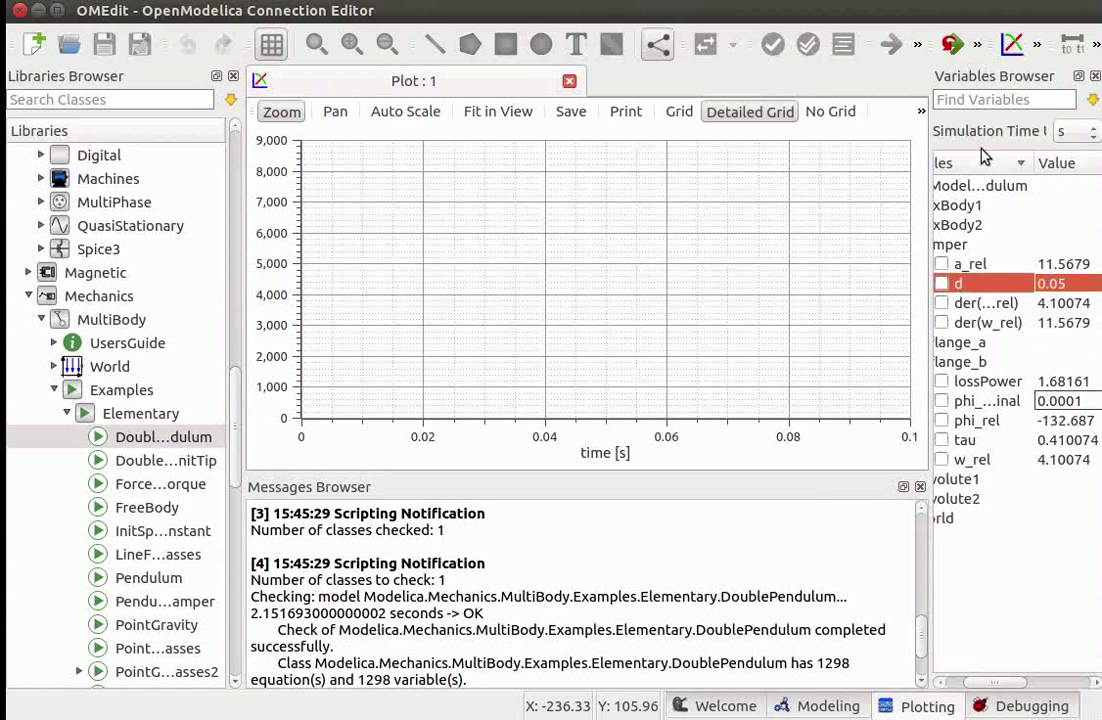
{"action": "left_click", "coordinate": [952, 45]}
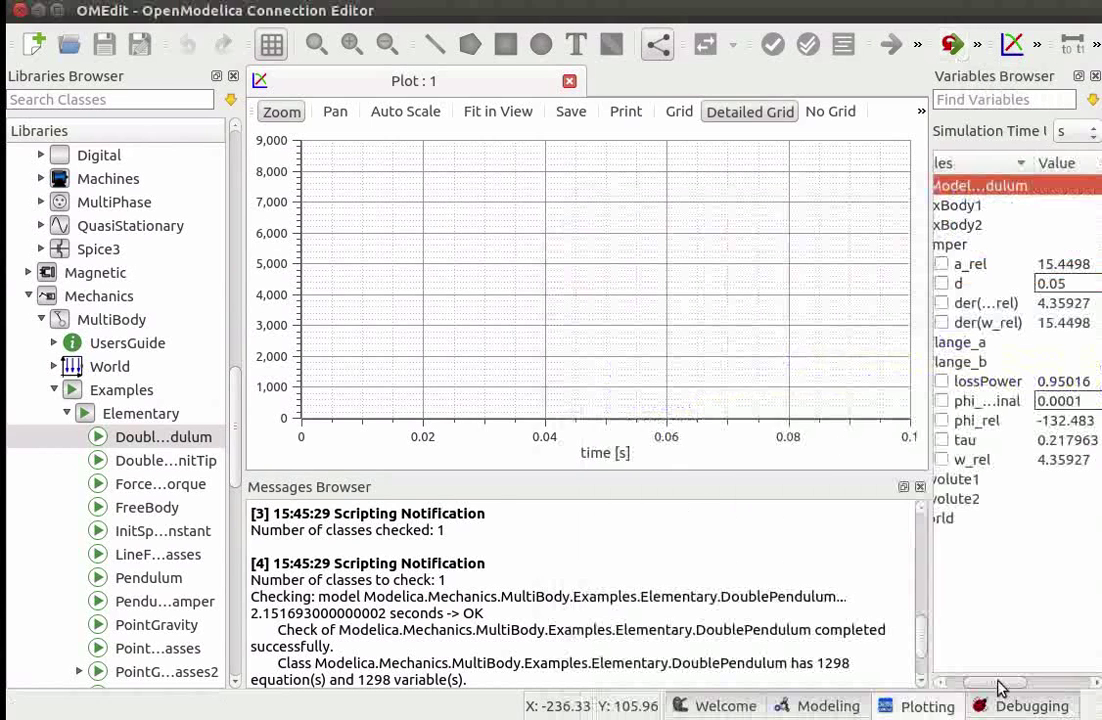
Step: Plot the damper's a_rel variable against time
{"action": "left_click_drag", "start_coordinate": [1000, 687], "coordinate": [1005, 688]}
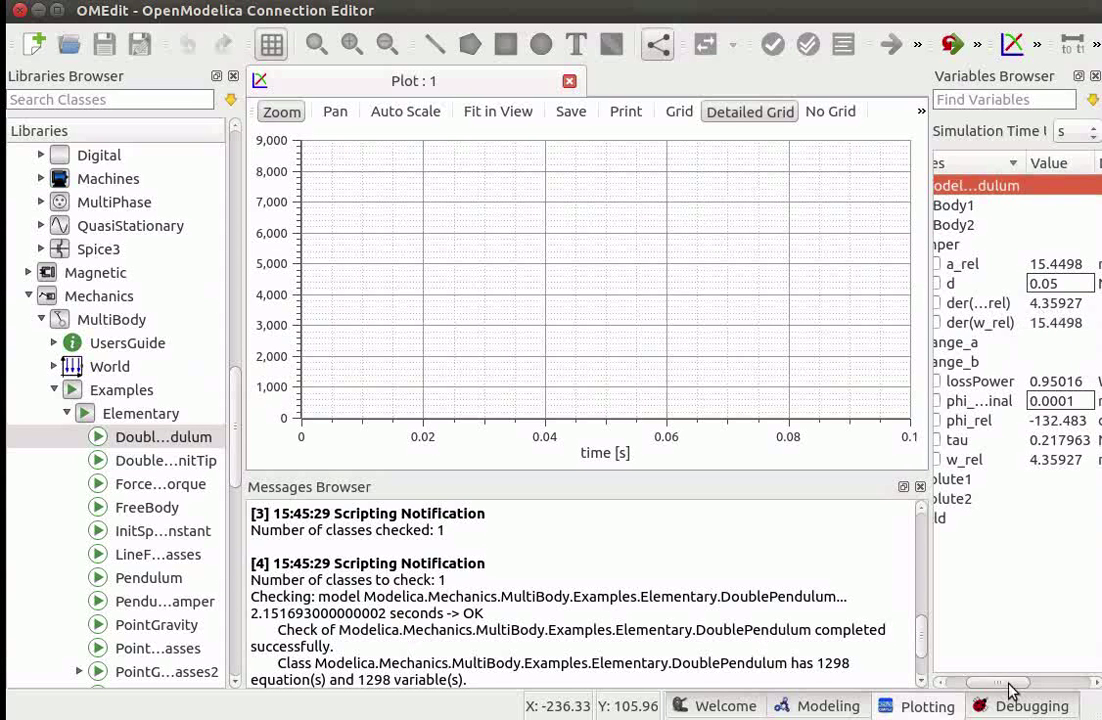
{"action": "left_click_drag", "start_coordinate": [1011, 684], "coordinate": [1003, 684]}
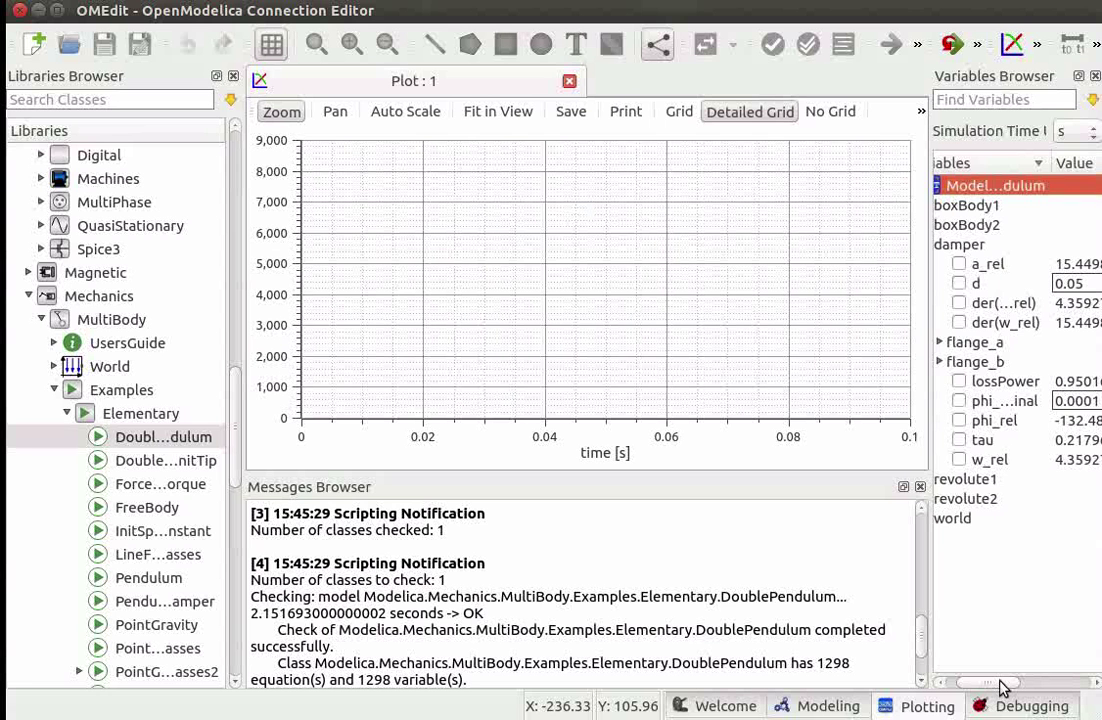
{"action": "left_click", "coordinate": [959, 265]}
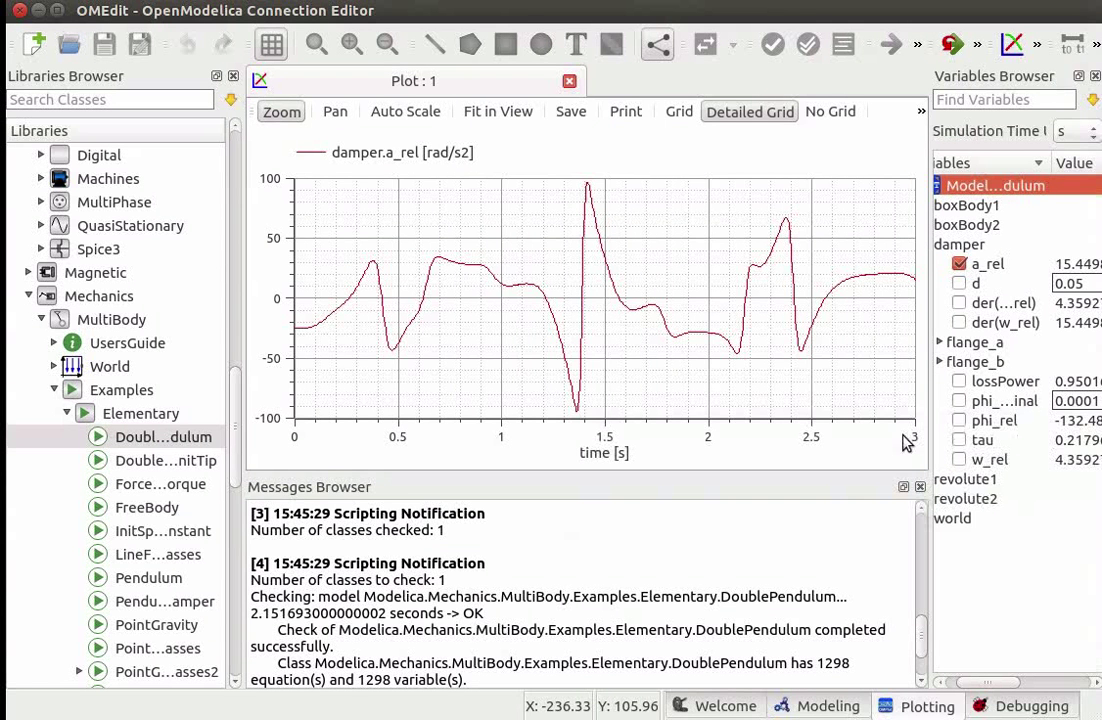
Step: Set the start time to 1 and the stop time to 5 in the DoublePendulum simulation setup
{"action": "left_click", "coordinate": [828, 706]}
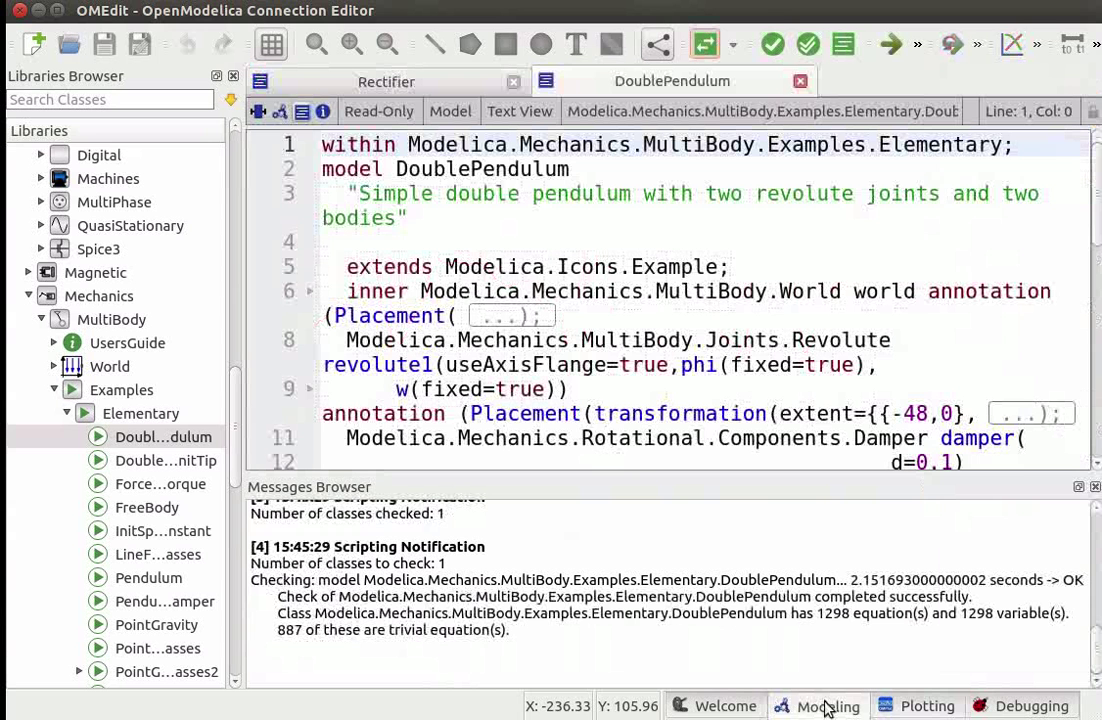
{"action": "left_click", "coordinate": [918, 44]}
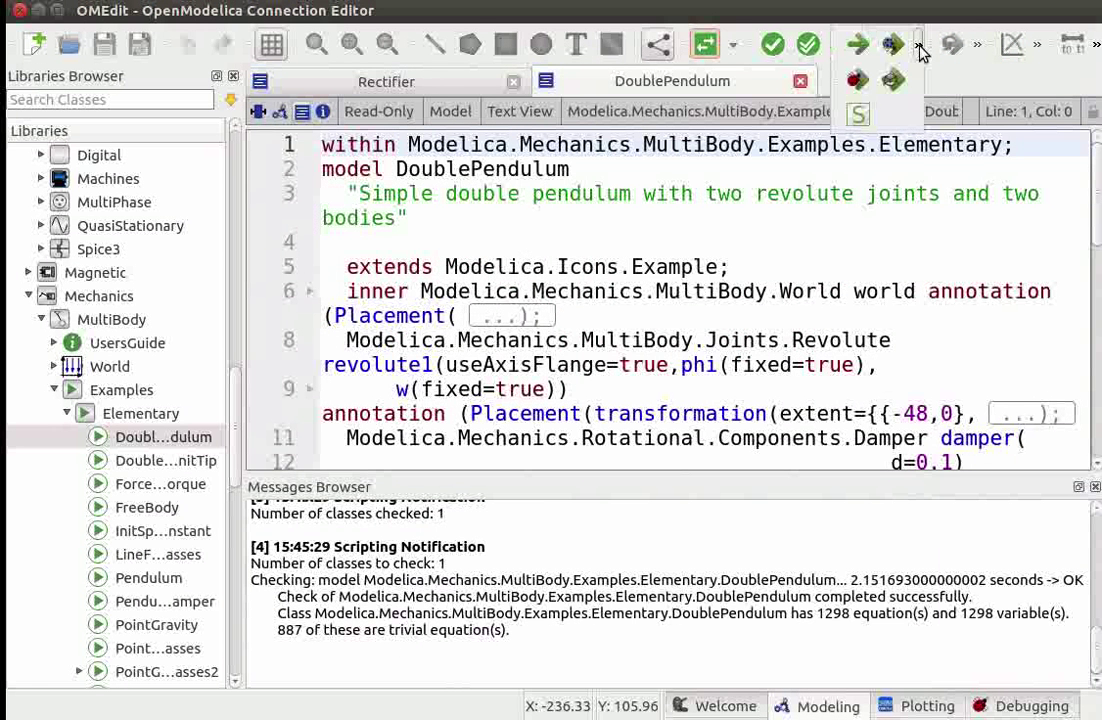
{"action": "left_click", "coordinate": [858, 116]}
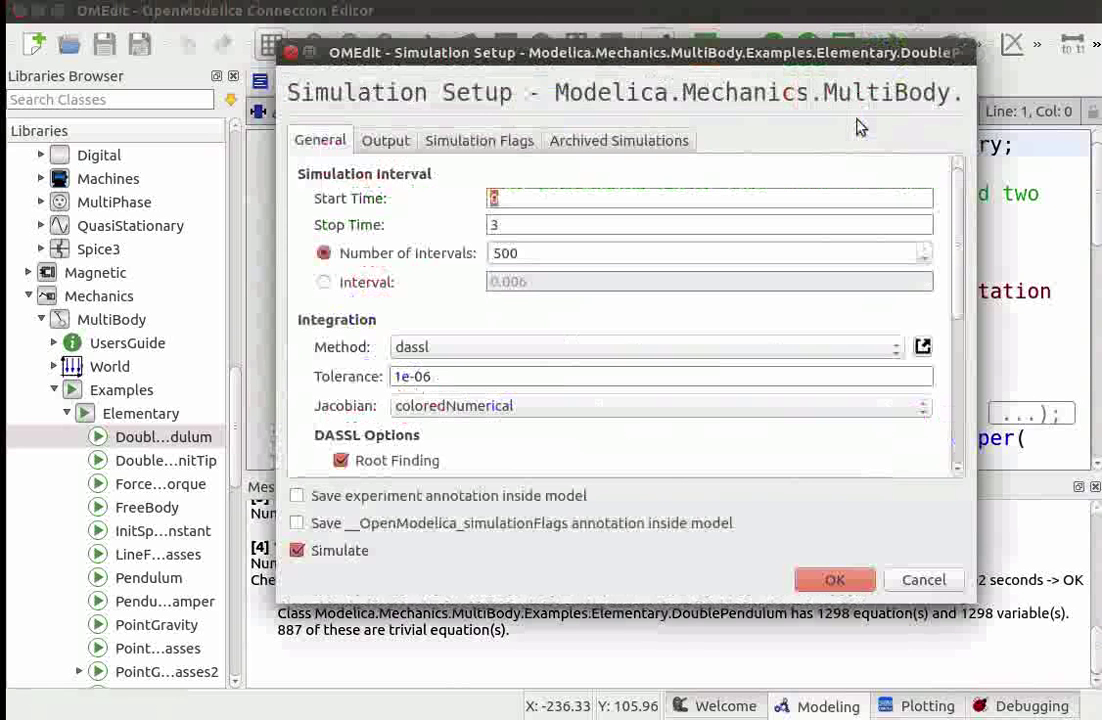
{"action": "left_click", "coordinate": [537, 198]}
{"action": "key", "text": "BackSpace"}
{"action": "type", "text": "1"}
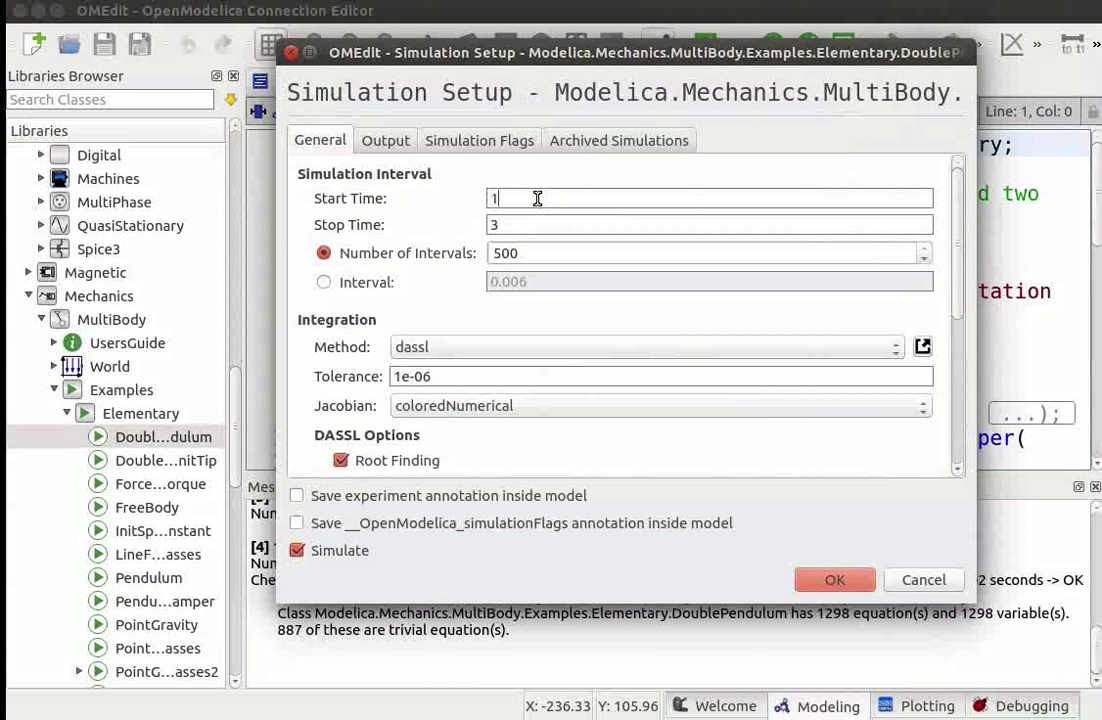
{"action": "left_click", "coordinate": [564, 225]}
{"action": "key", "text": "BackSpace"}
{"action": "type", "text": "5"}
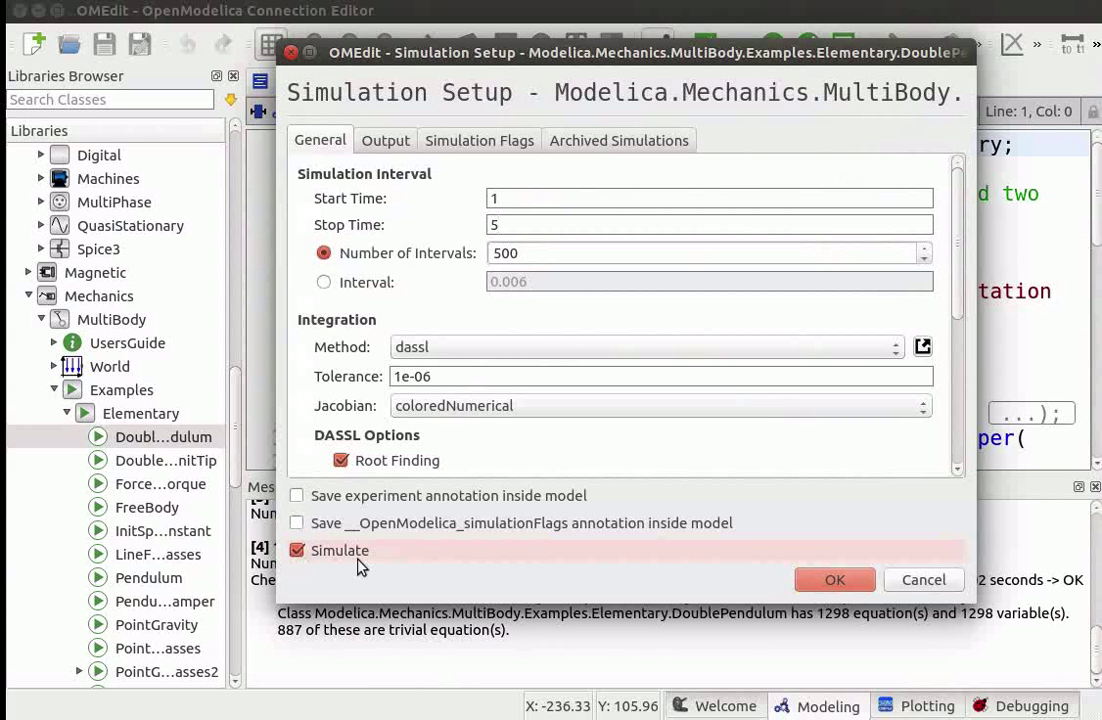
Step: Run the DoublePendulum simulation with the new interval and close the simulation output window
{"action": "left_click", "coordinate": [835, 585]}
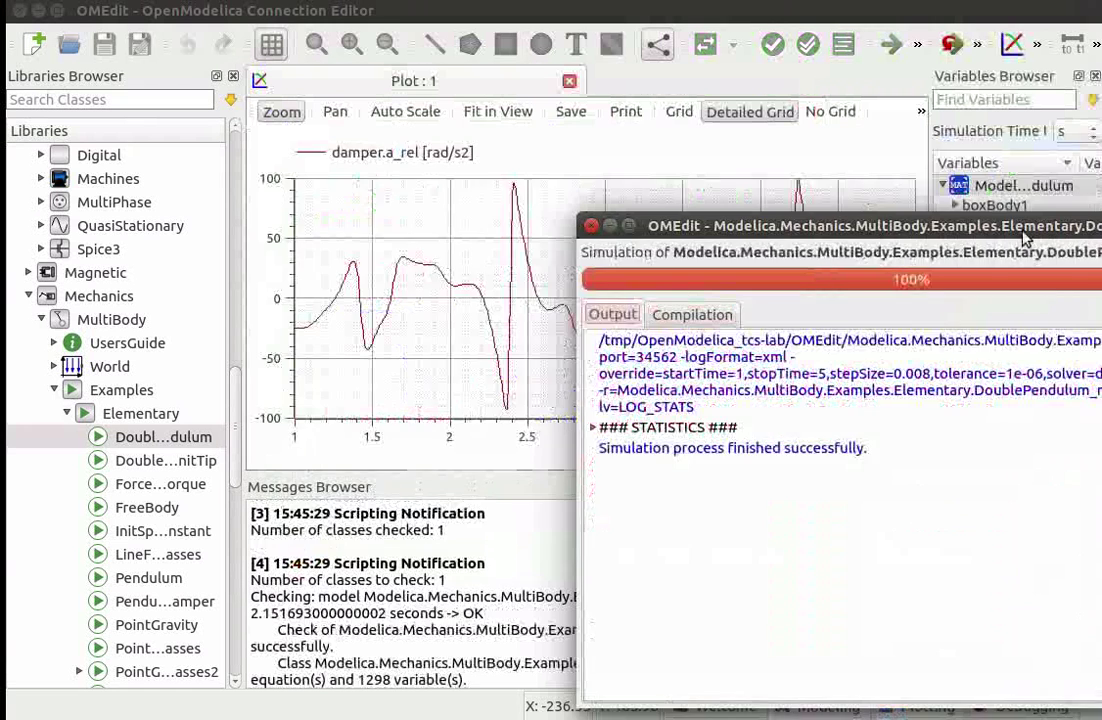
{"action": "left_click_drag", "start_coordinate": [1010, 433], "coordinate": [722, 167]}
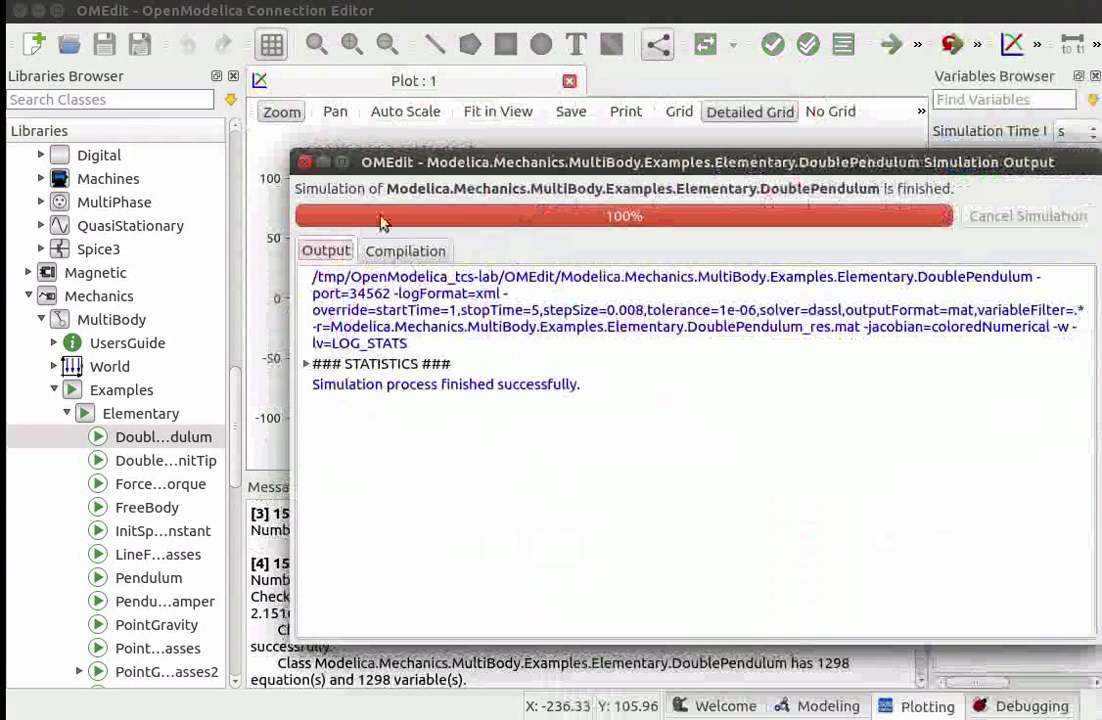
{"action": "left_click", "coordinate": [305, 161]}
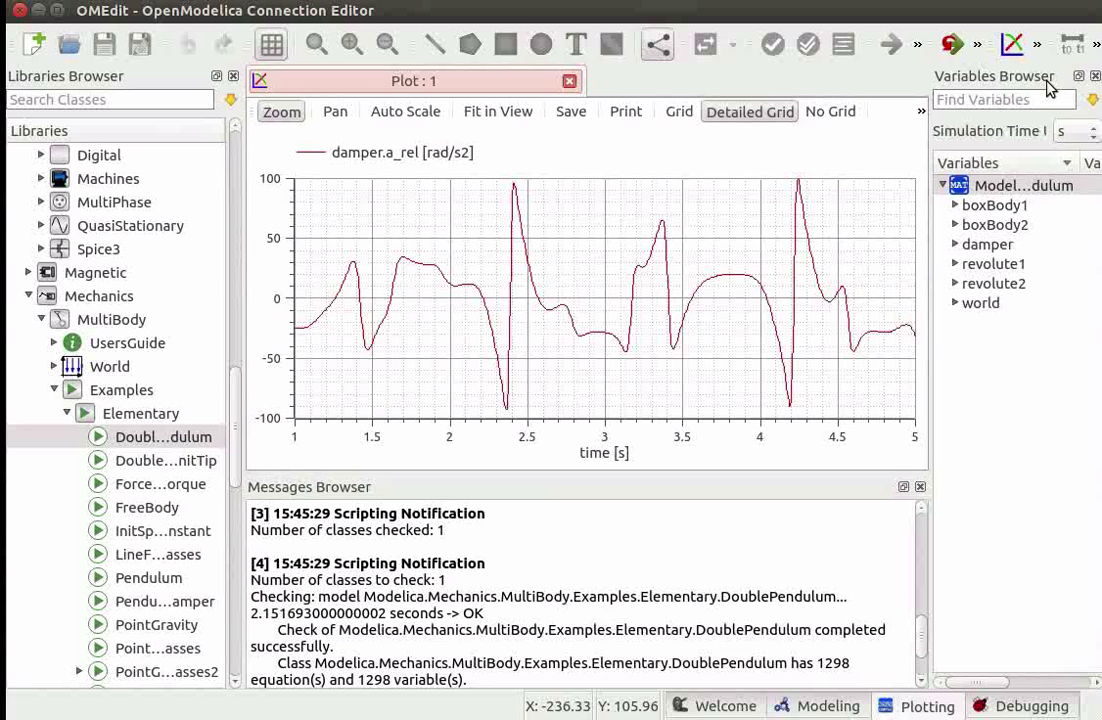
Step: Delete the DoublePendulum simulation result from the loaded results
{"action": "left_click", "coordinate": [988, 189]}
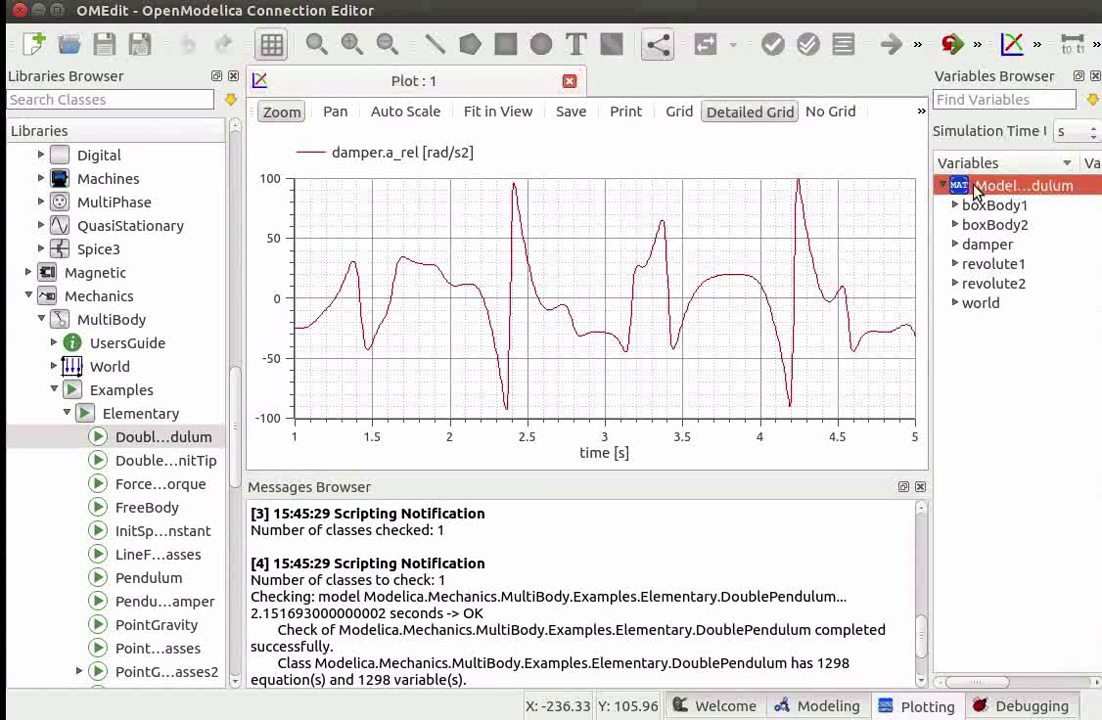
{"action": "right_click", "coordinate": [976, 192]}
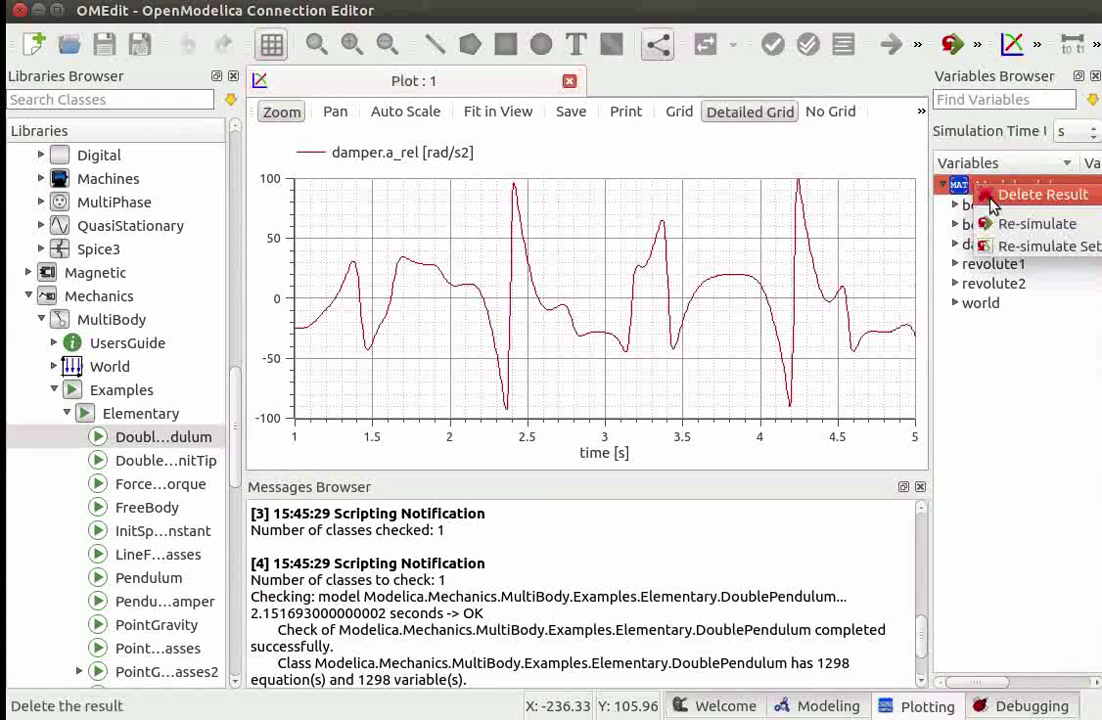
{"action": "left_click", "coordinate": [990, 198]}
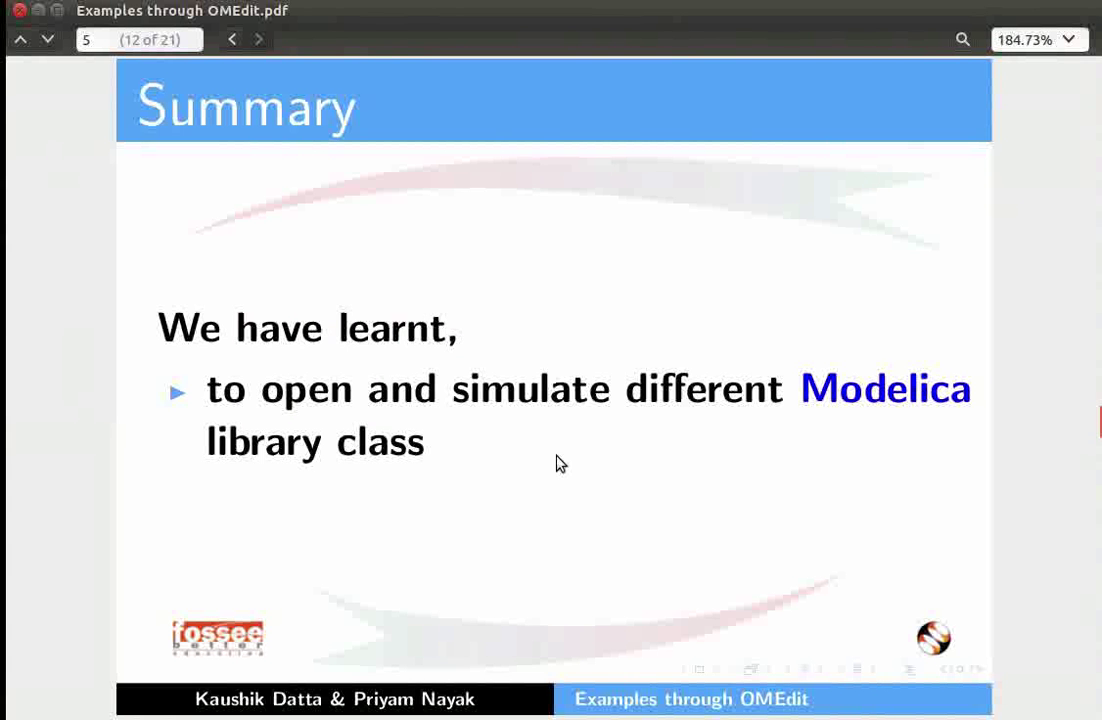
{"action": "key", "text": "Page_Down"}
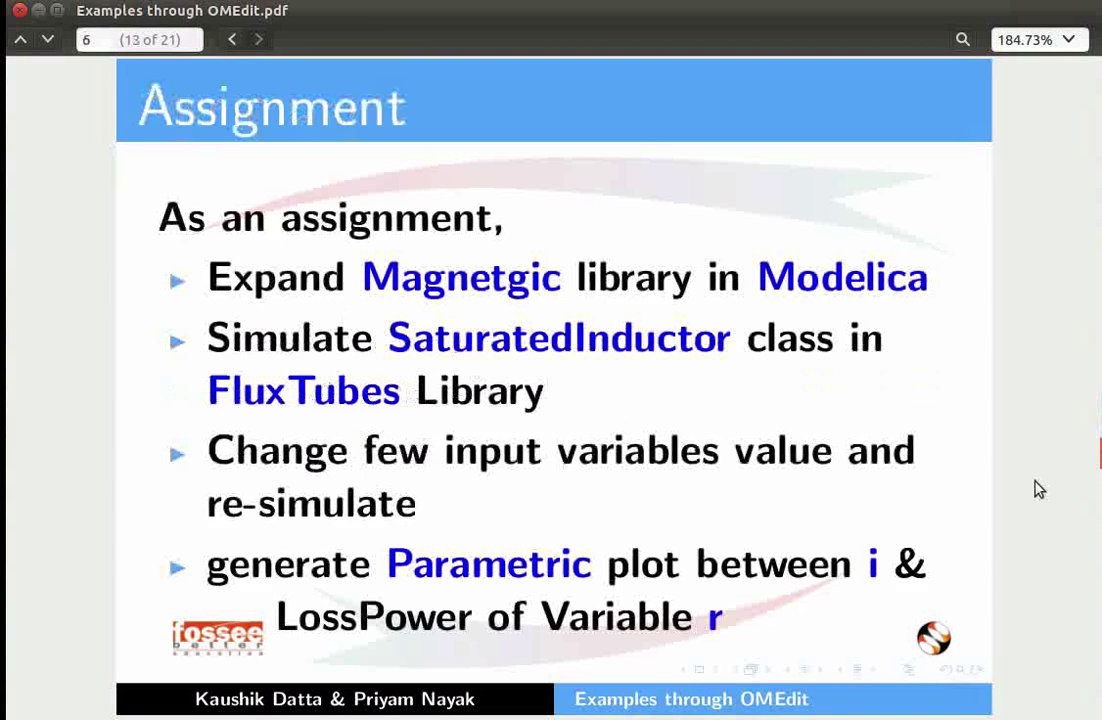